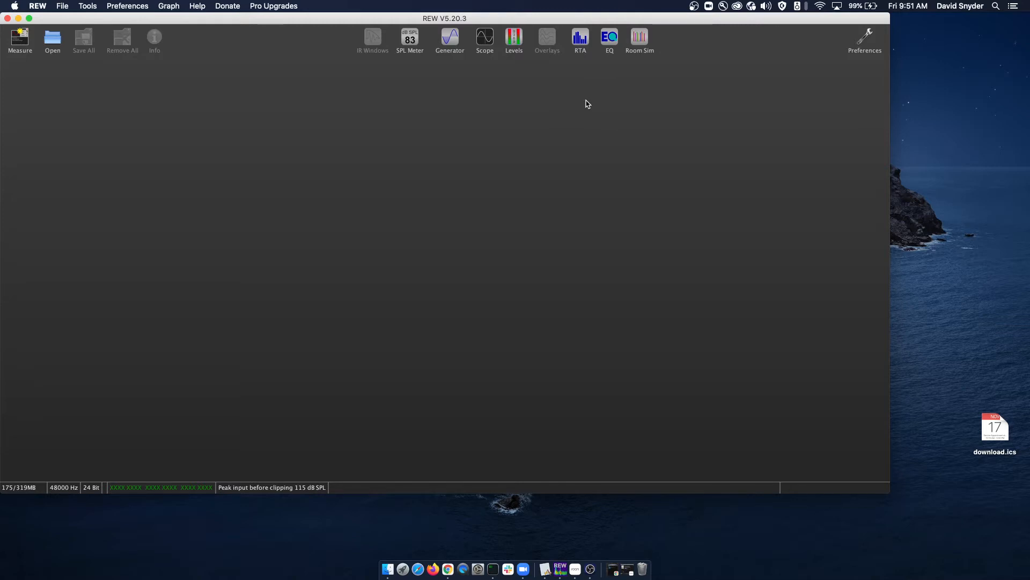
Open the signal generator and set up its measurement sweep for saving to a file.
left_click(451, 37)
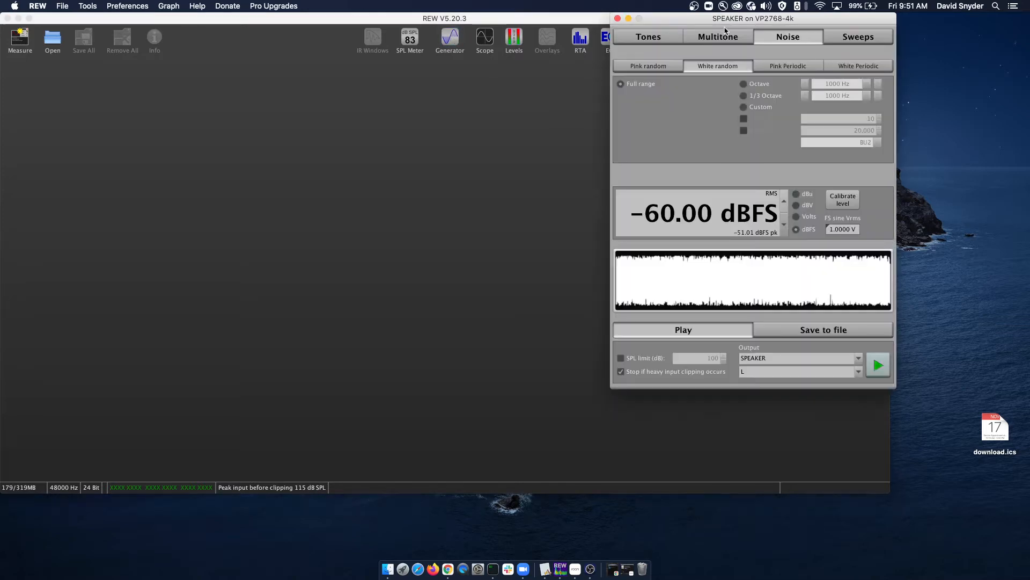
left_click_drag(730, 58, 382, 59)
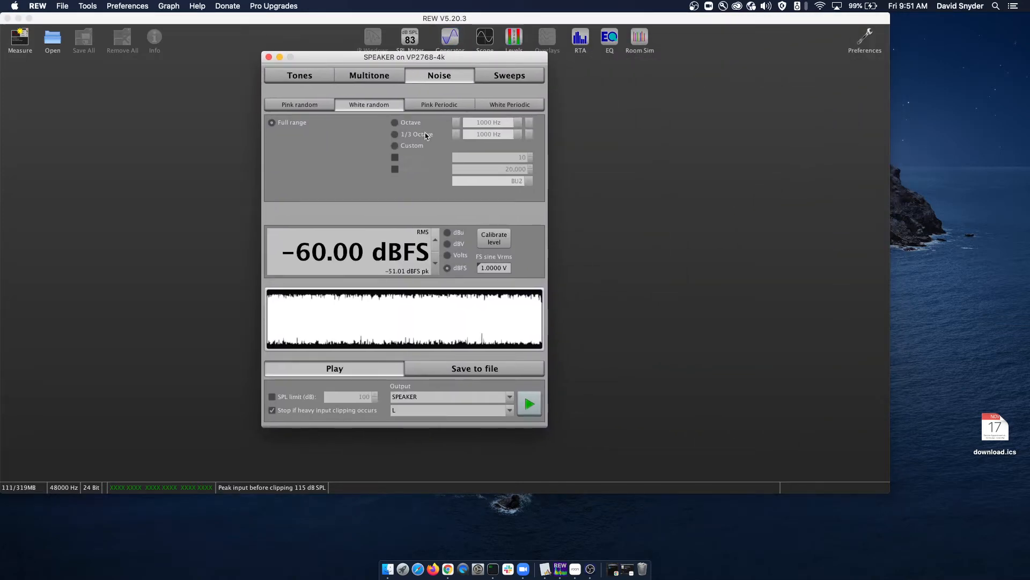
left_click(521, 75)
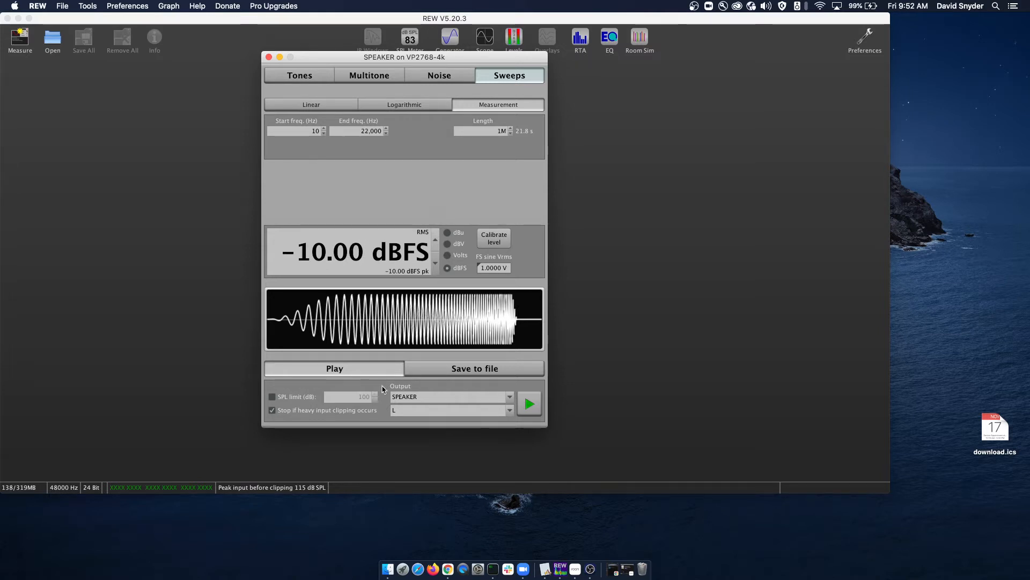
left_click(475, 369)
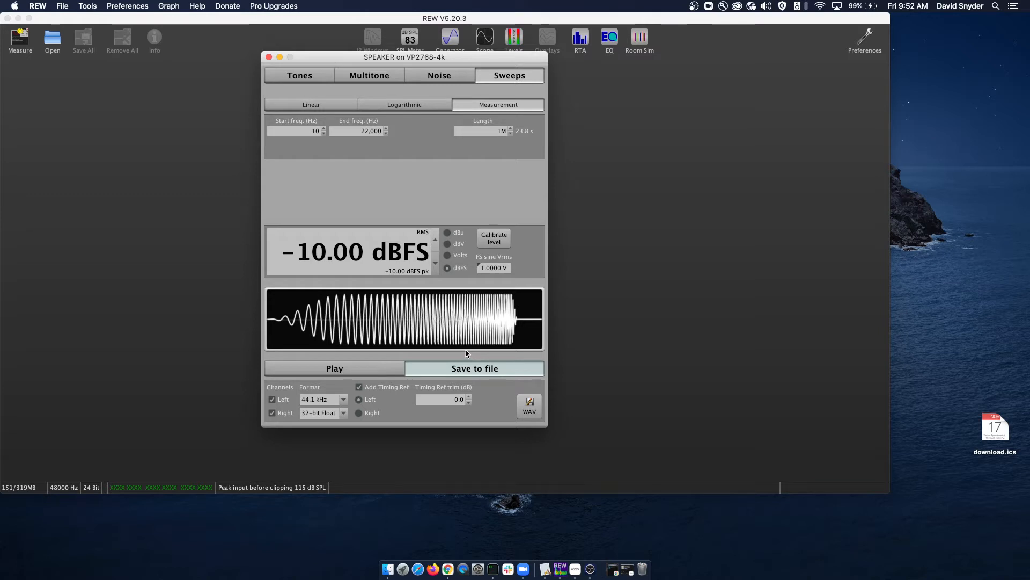
Limit the sweep file to the left channel, keep the timing reference on, and set the sample rate to 48 kHz.
left_click(271, 414)
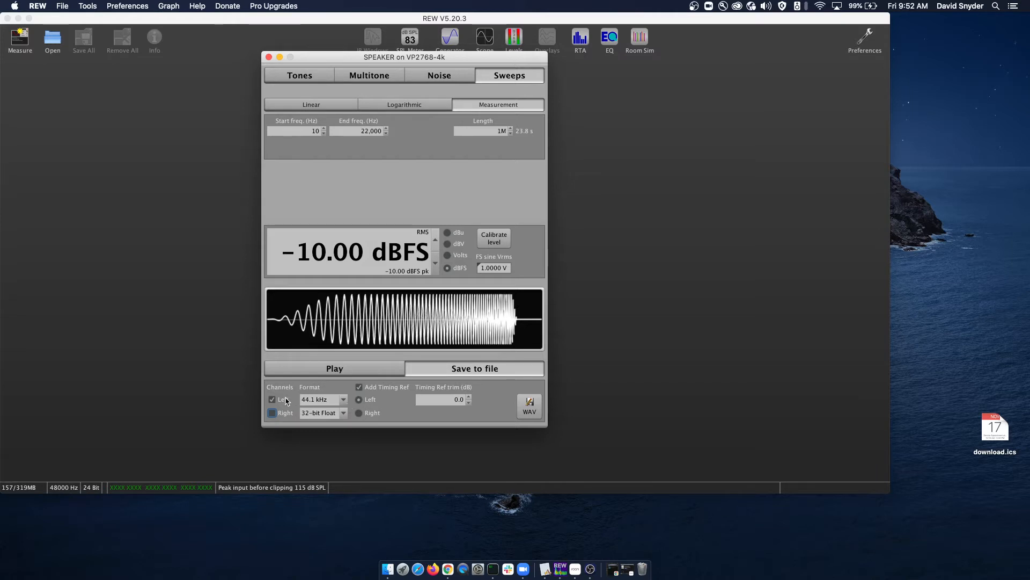
left_click(378, 387)
left_click(377, 387)
left_click(345, 400)
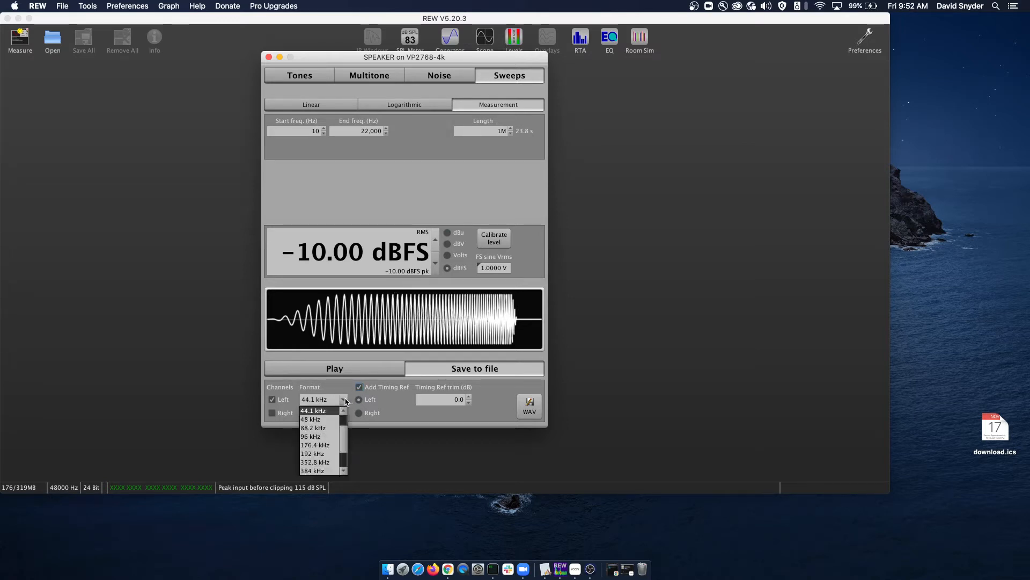
left_click(314, 419)
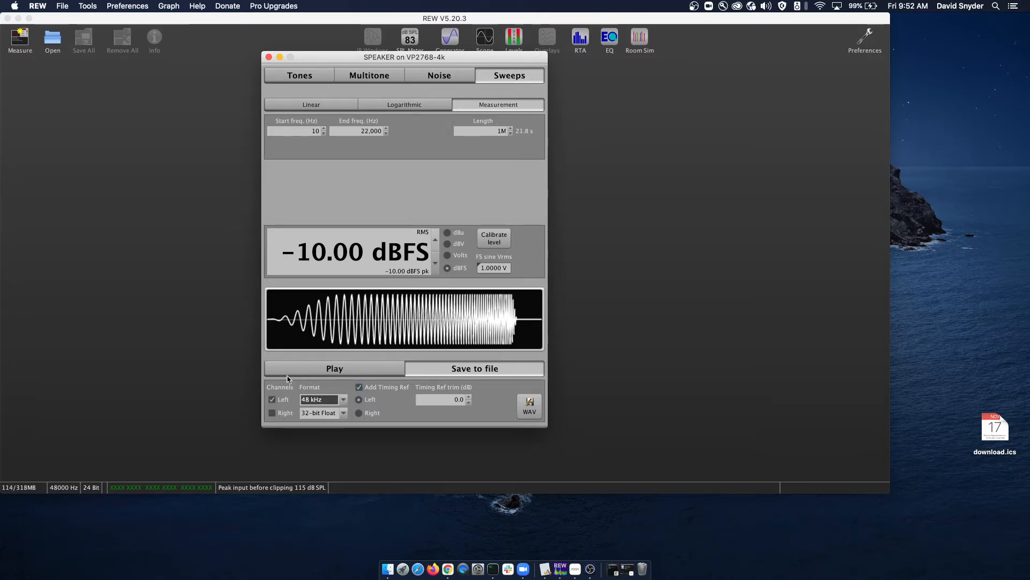
Set the sweep format to 24-bit PCM and save the left-channel sweep as a WAV file in the REW folder.
left_click(345, 413)
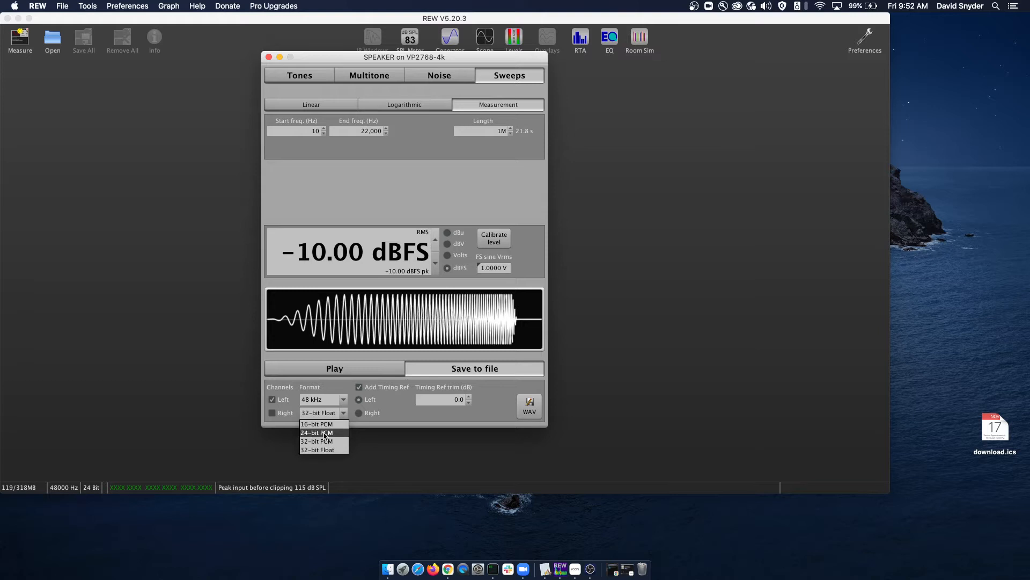
left_click(399, 427)
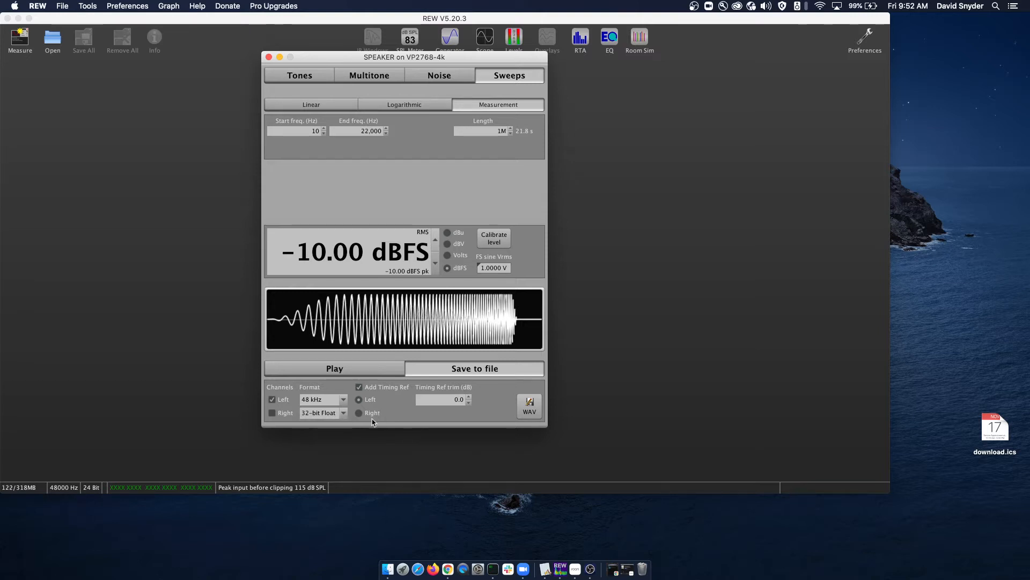
left_click(342, 415)
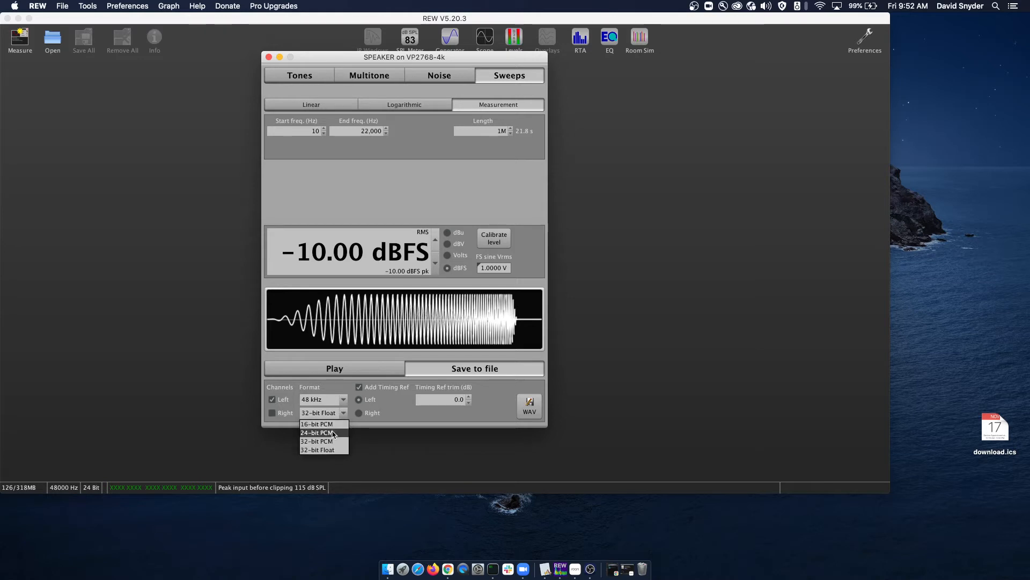
left_click(333, 432)
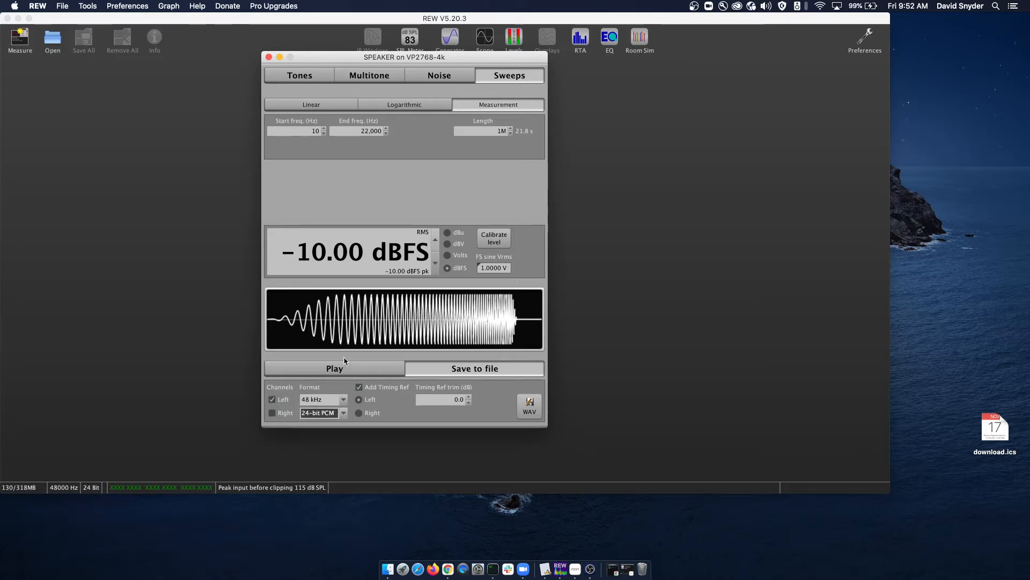
left_click(530, 407)
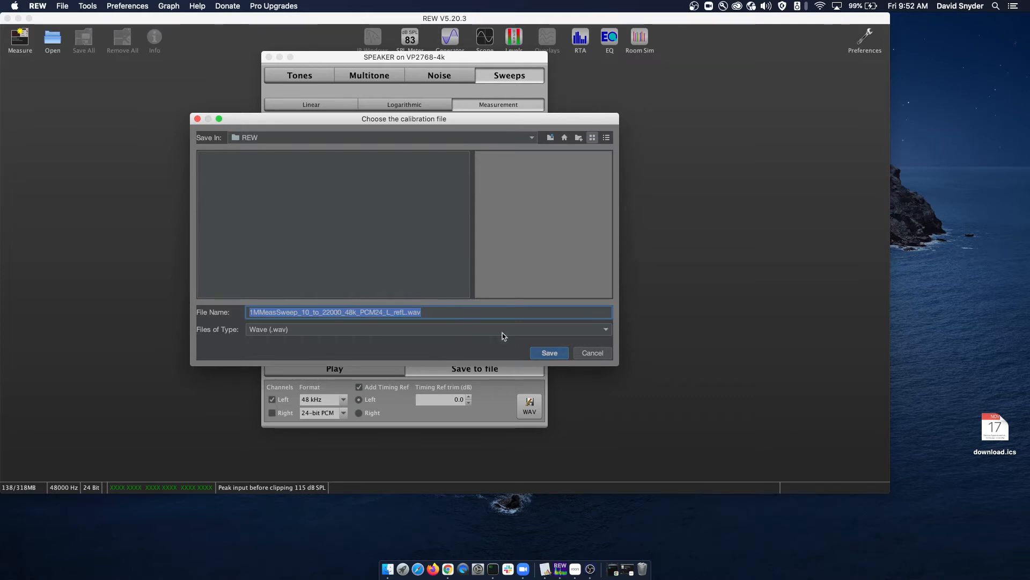
left_click(530, 352)
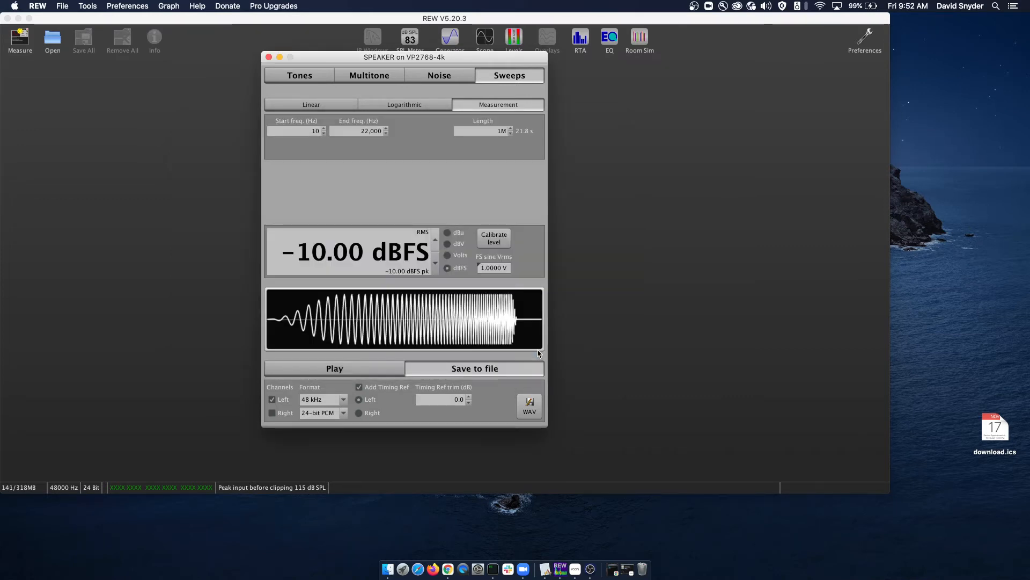
Save a right-channel-only sweep with a right timing reference as a WAV file, and close the signal generator.
left_click(273, 402)
left_click(272, 413)
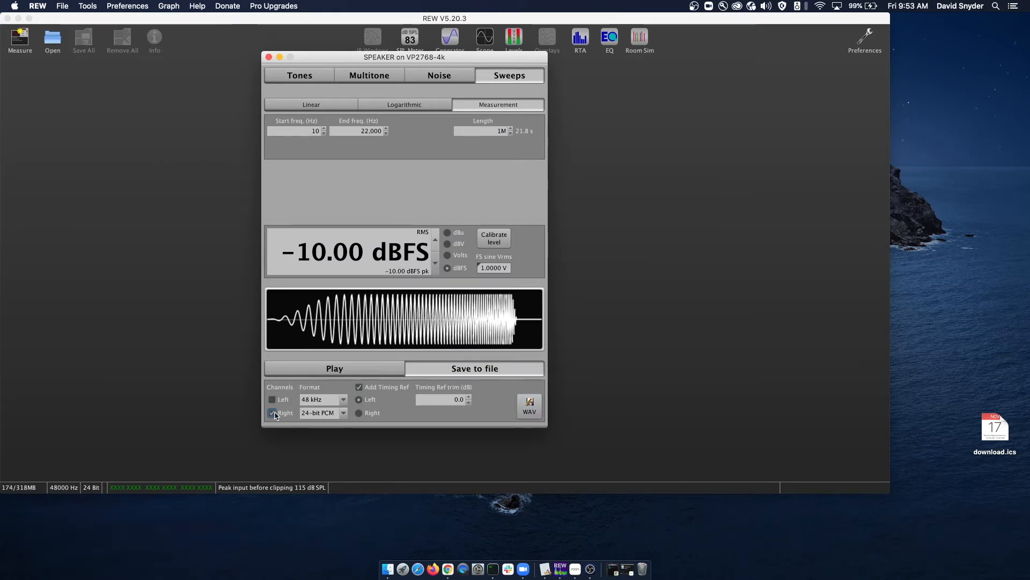
left_click(362, 414)
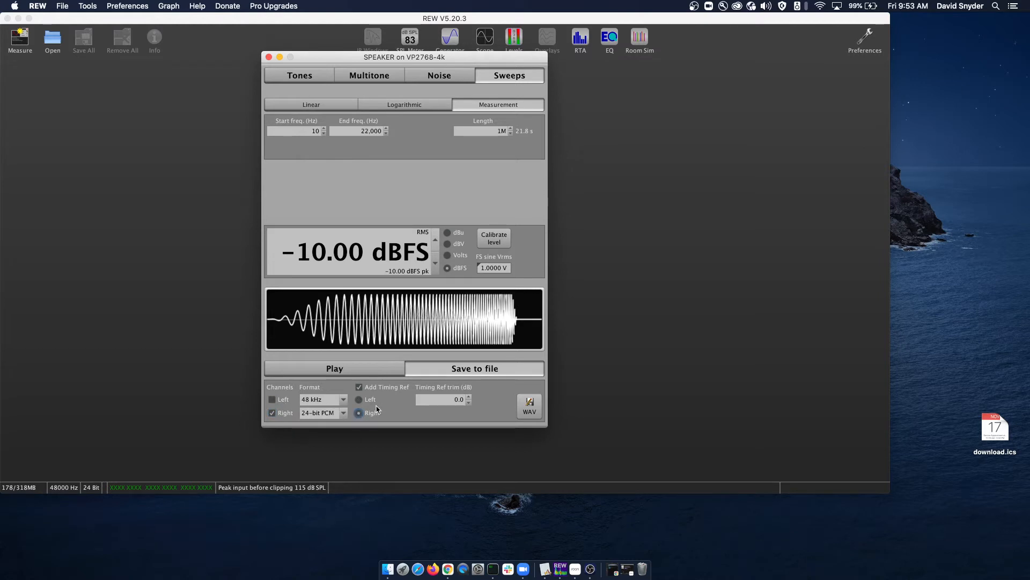
left_click(541, 408)
left_click(555, 356)
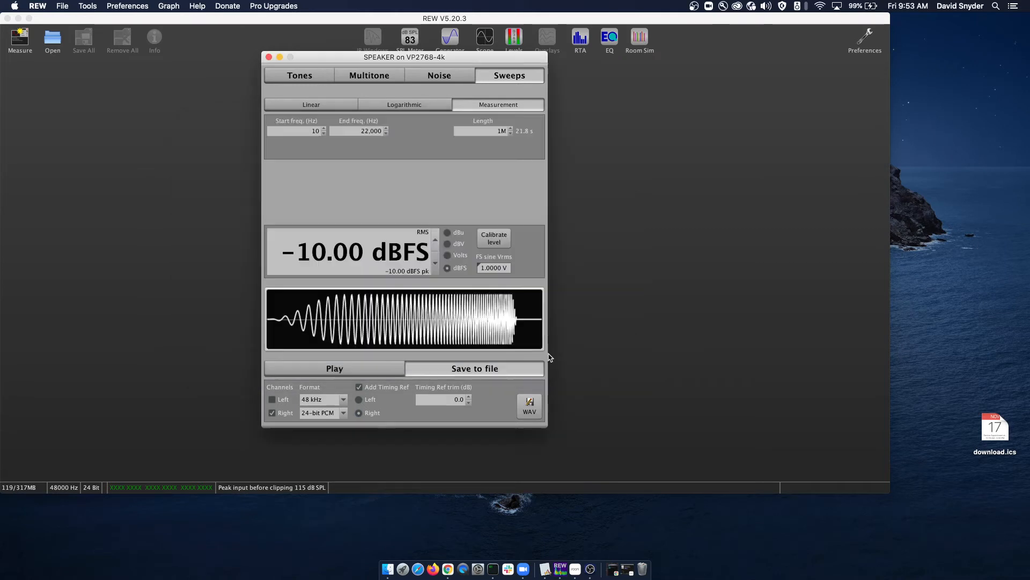
left_click(269, 58)
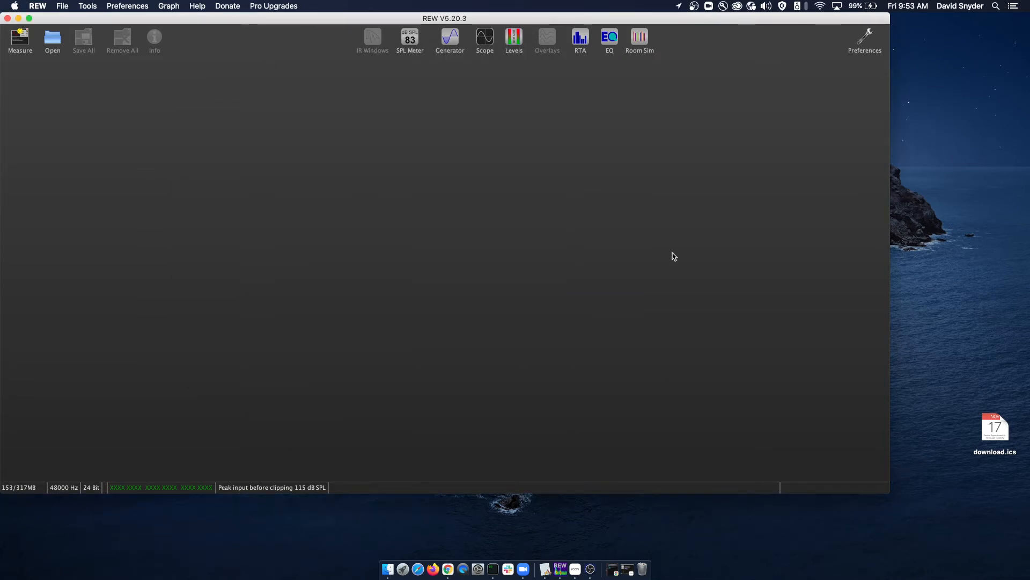
Switch to Roon to view the imported left and right sweep tracks, and minimize it.
left_click(578, 568)
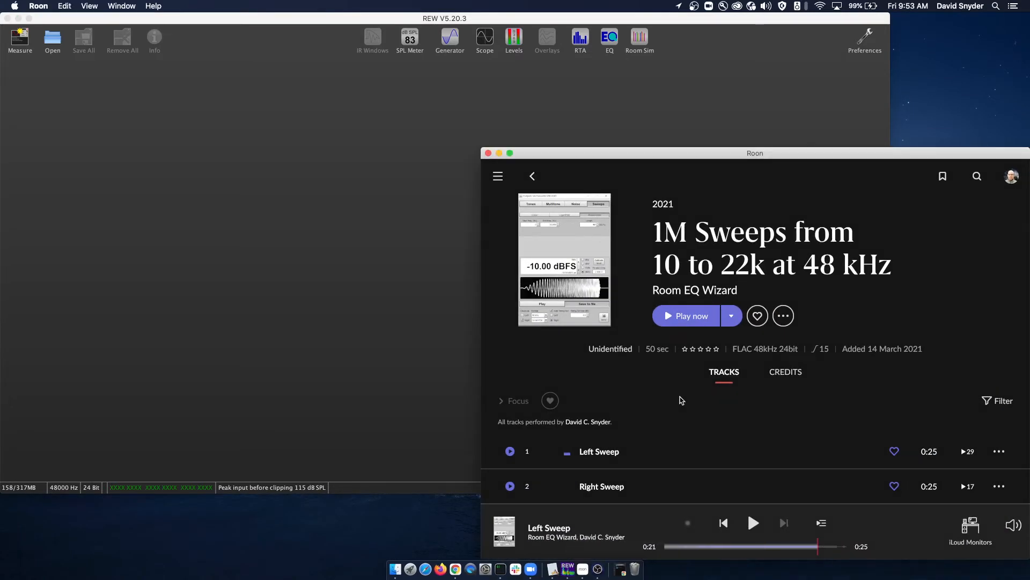
left_click_drag(743, 152, 502, 44)
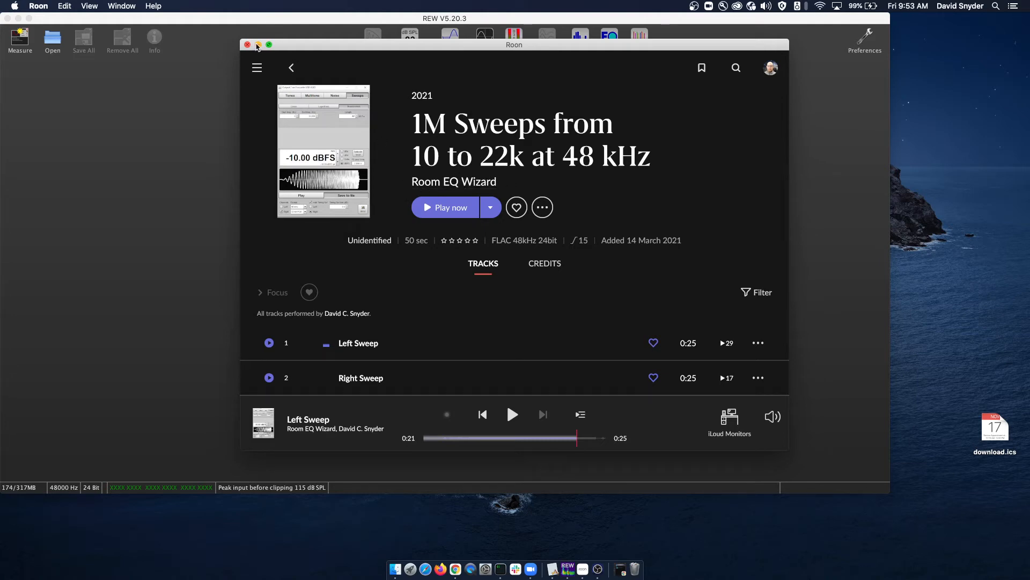
left_click(258, 44)
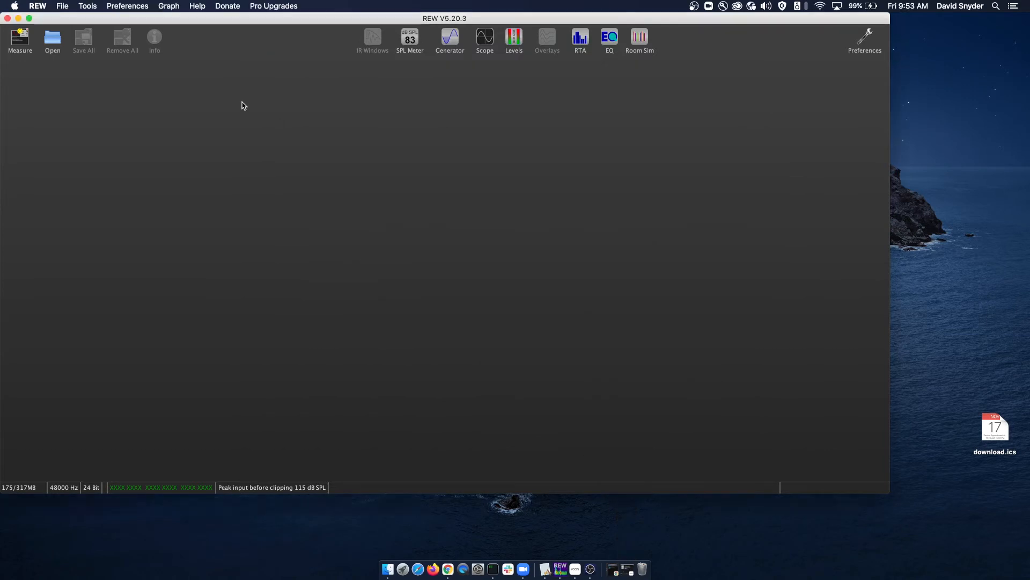
Start a new measurement and check which soundcard and microphone calibration files are assigned.
left_click(21, 48)
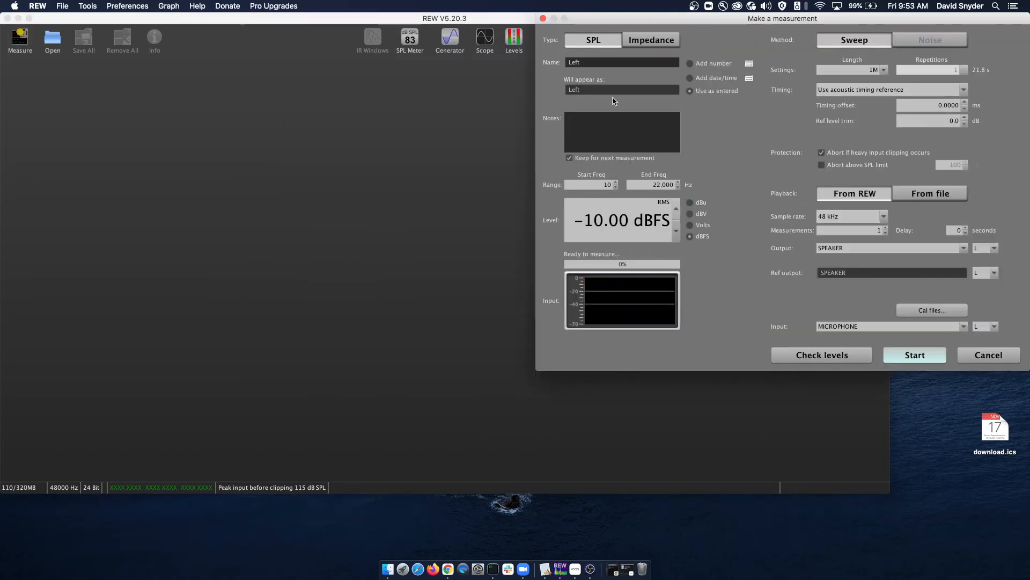
left_click_drag(823, 24, 531, 84)
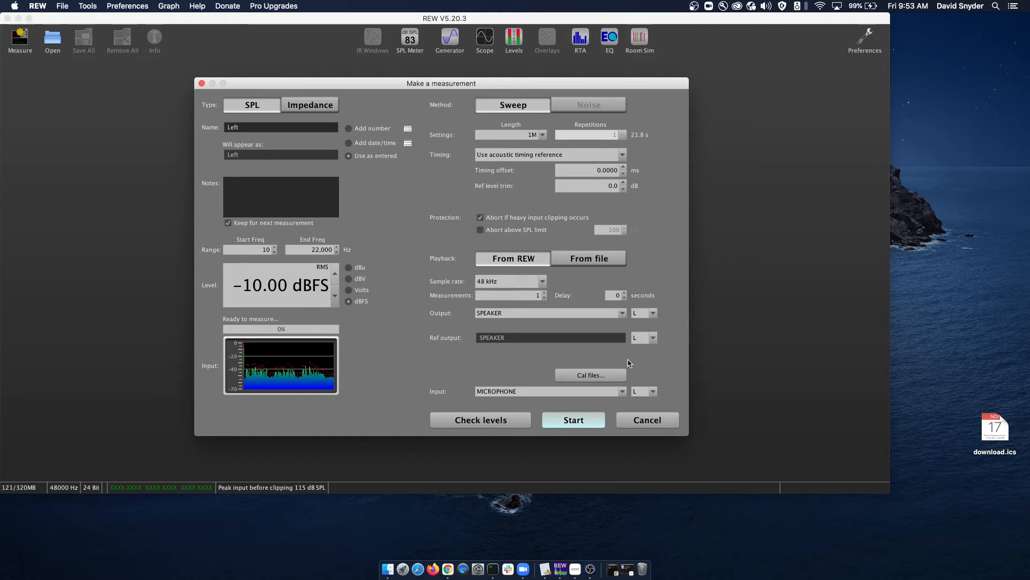
left_click(590, 375)
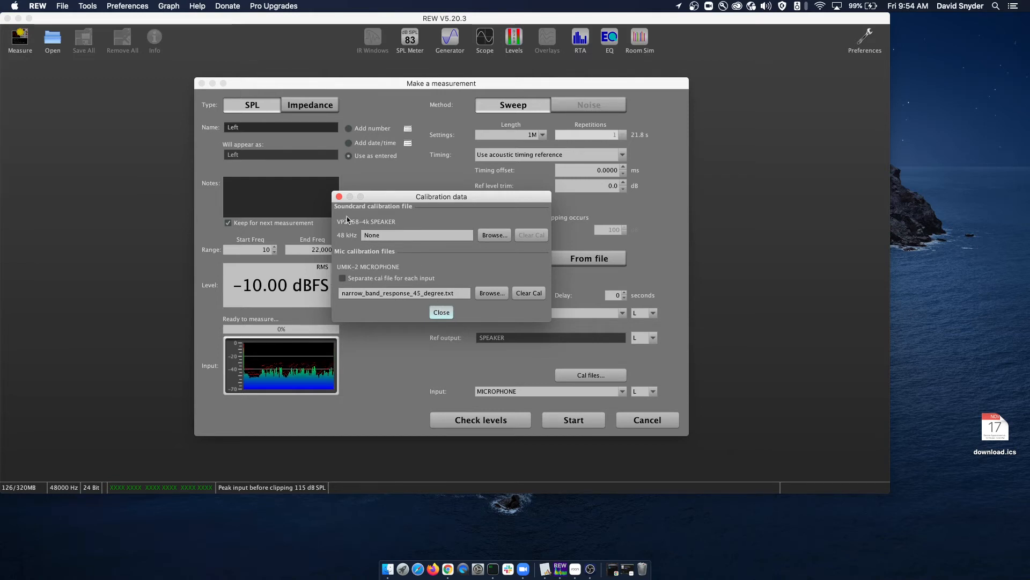
left_click(338, 197)
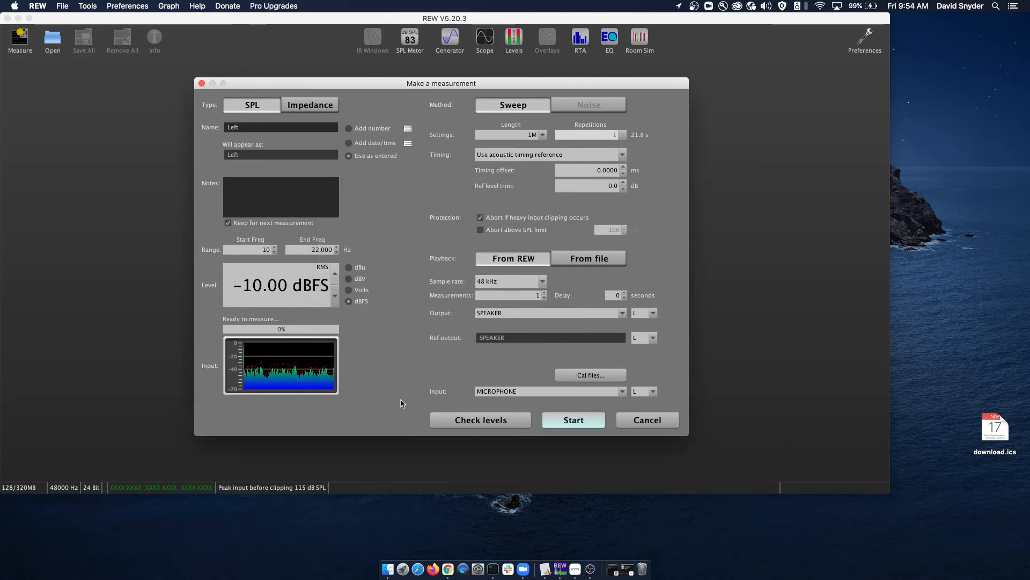
Show Roon's sweep album beside the measurement settings, minimize it, and cancel the measurement.
left_click(575, 572)
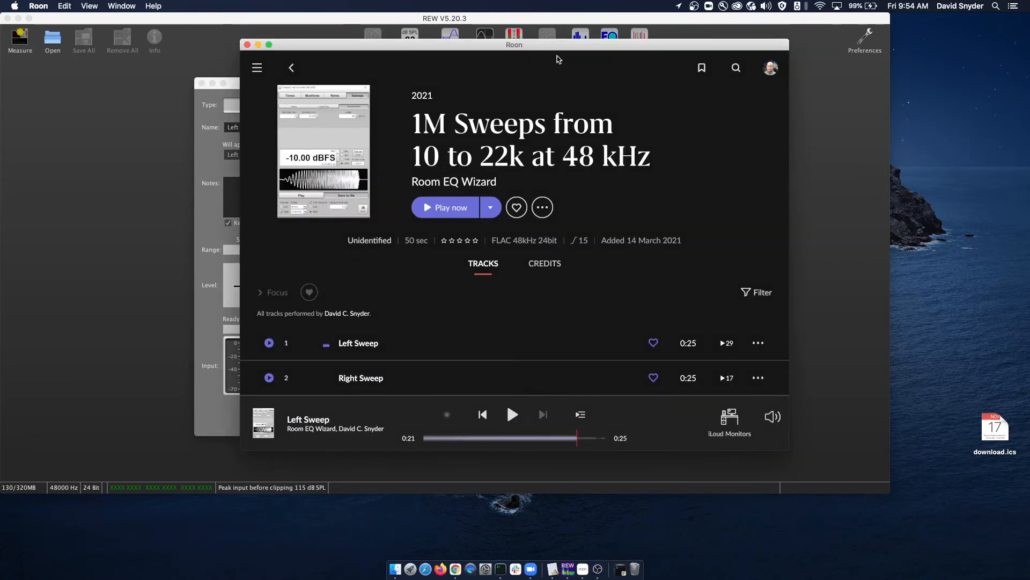
left_click_drag(553, 45, 784, 51)
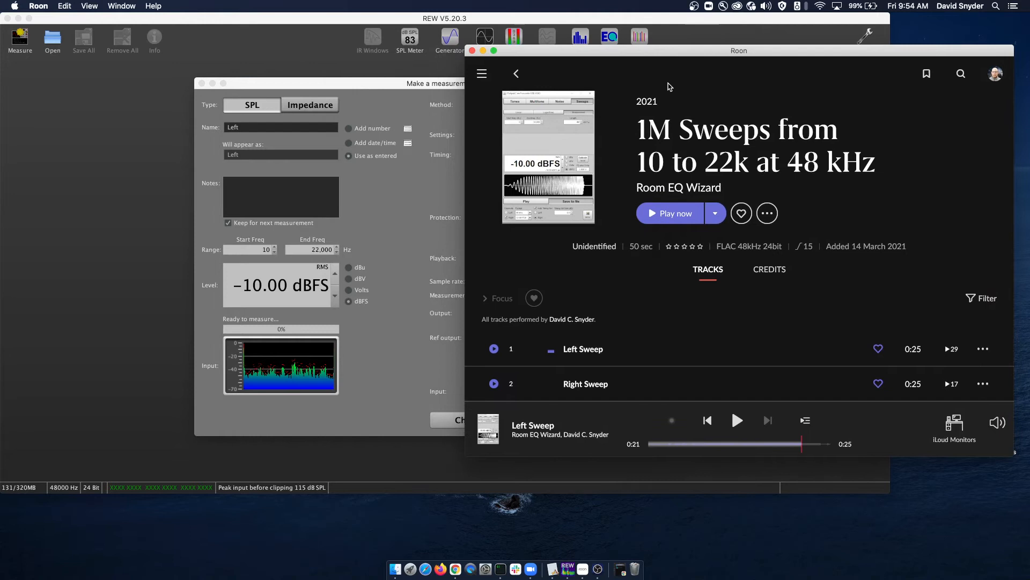
left_click(429, 85)
left_click(952, 93)
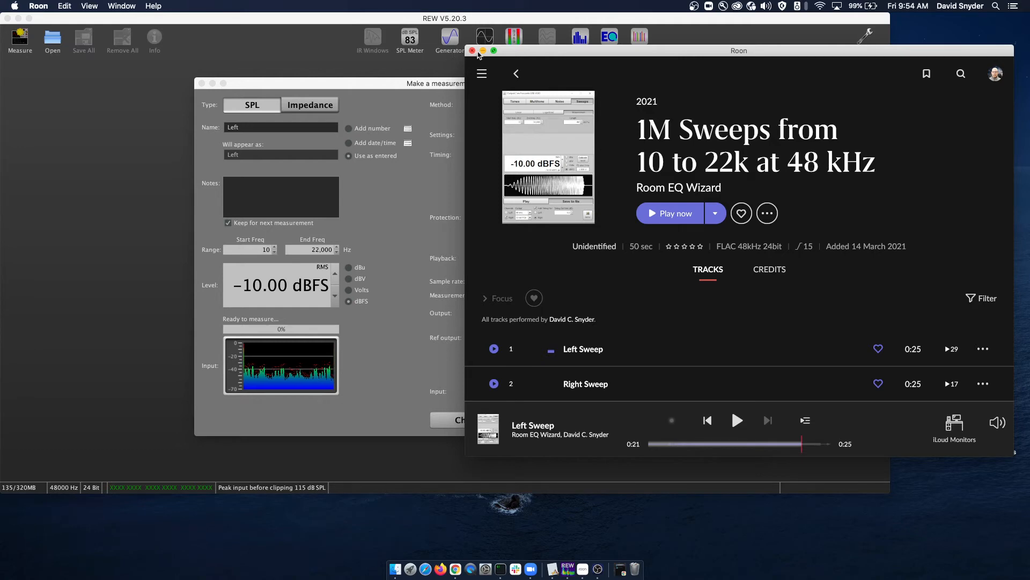
left_click(483, 50)
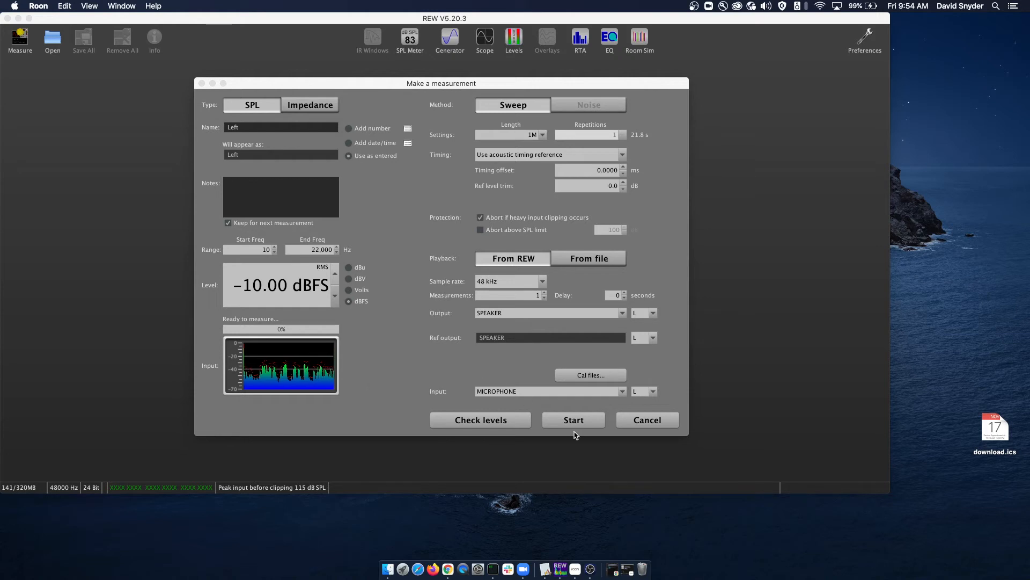
left_click(637, 424)
left_click(637, 424)
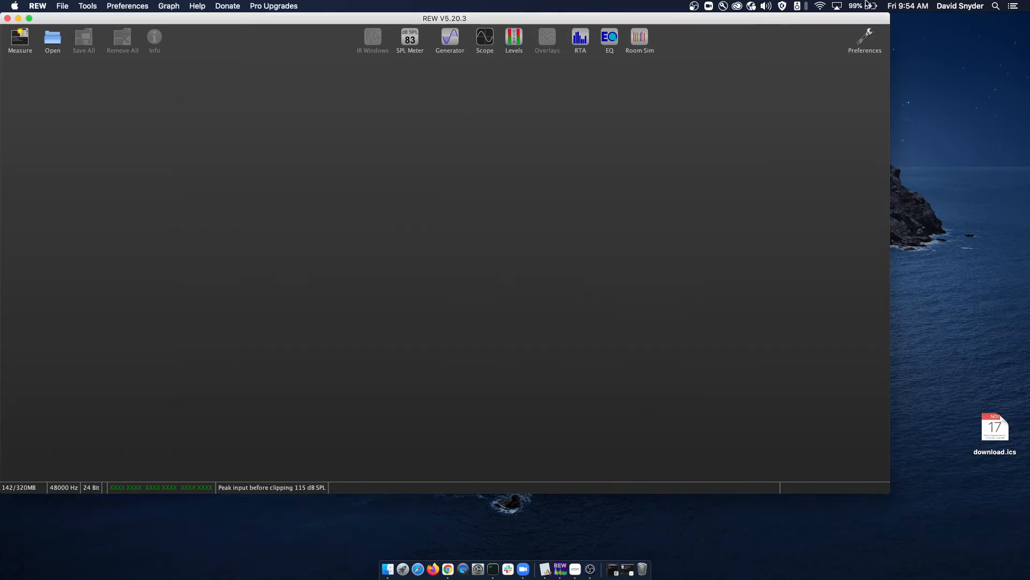
Review the soundcard preferences and the available output devices, leaving the settings as they are.
left_click(865, 39)
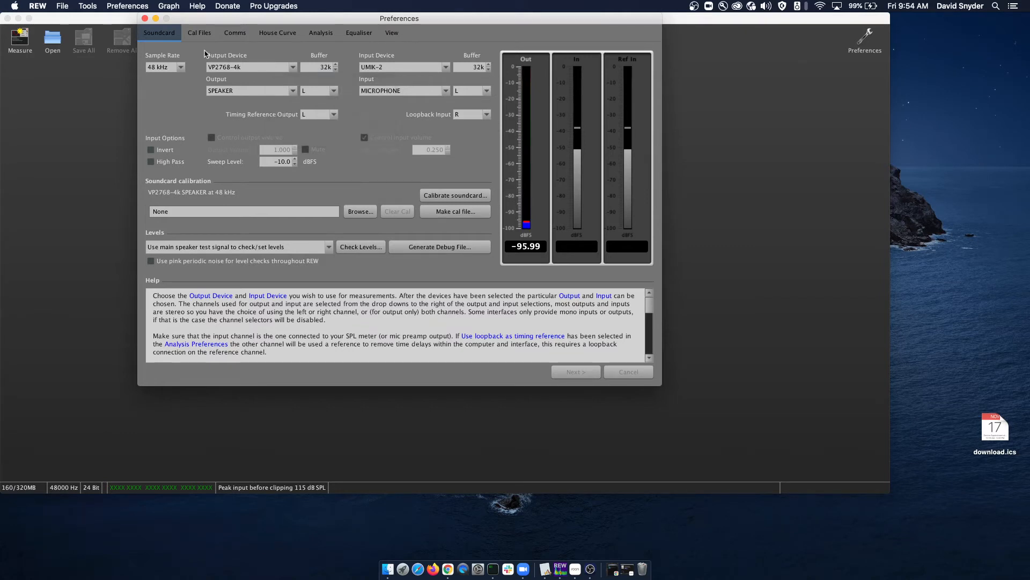
left_click(290, 68)
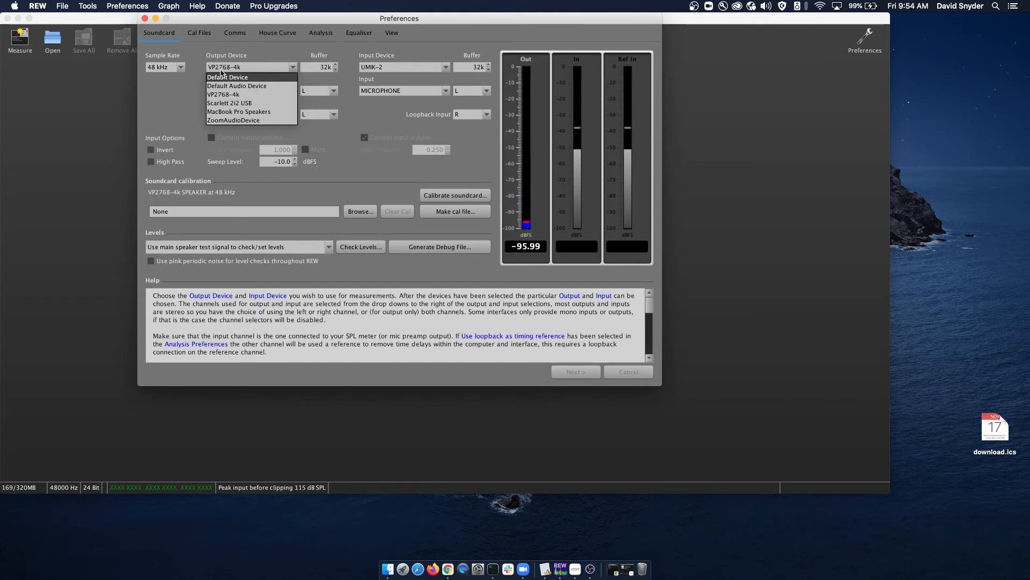
left_click(165, 110)
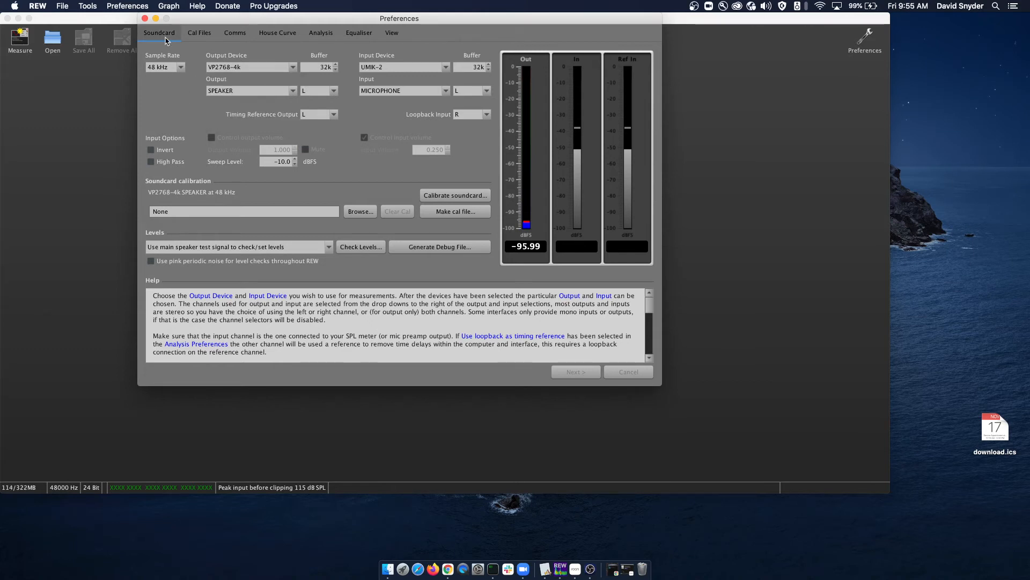
left_click(144, 19)
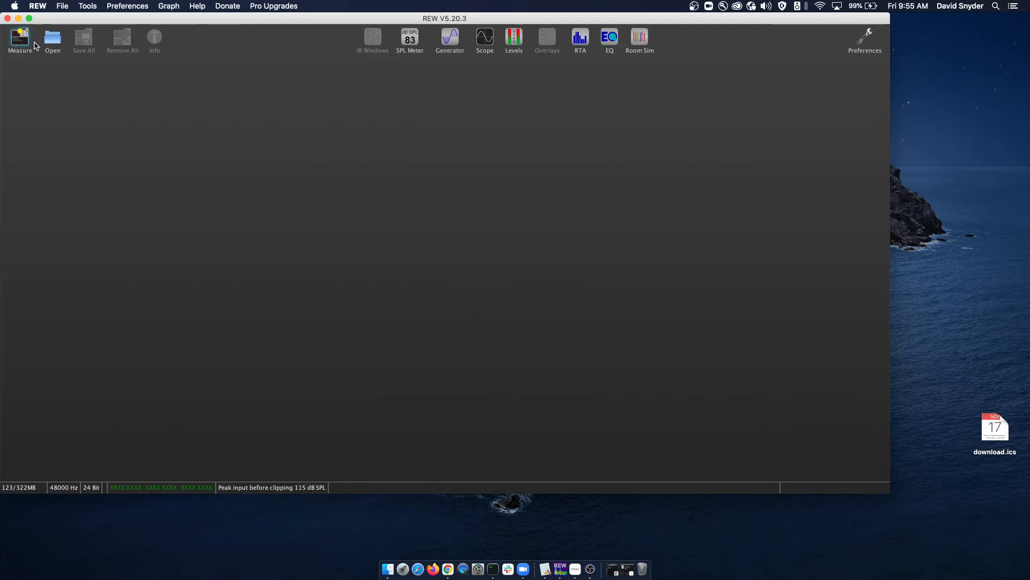
Open a new SPL sweep measurement named Left and select the acoustic timing reference for its timing.
left_click(20, 39)
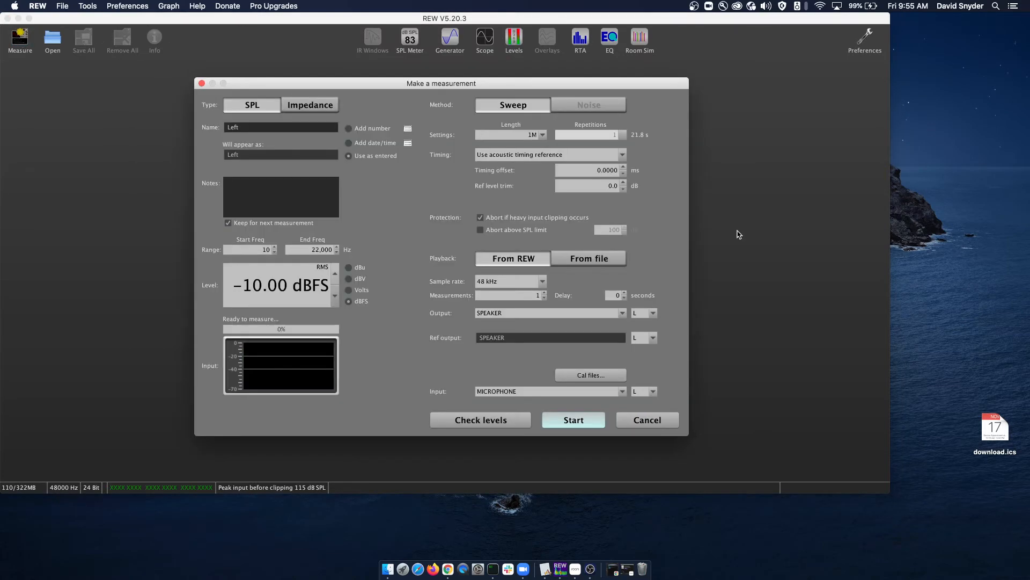
left_click(621, 155)
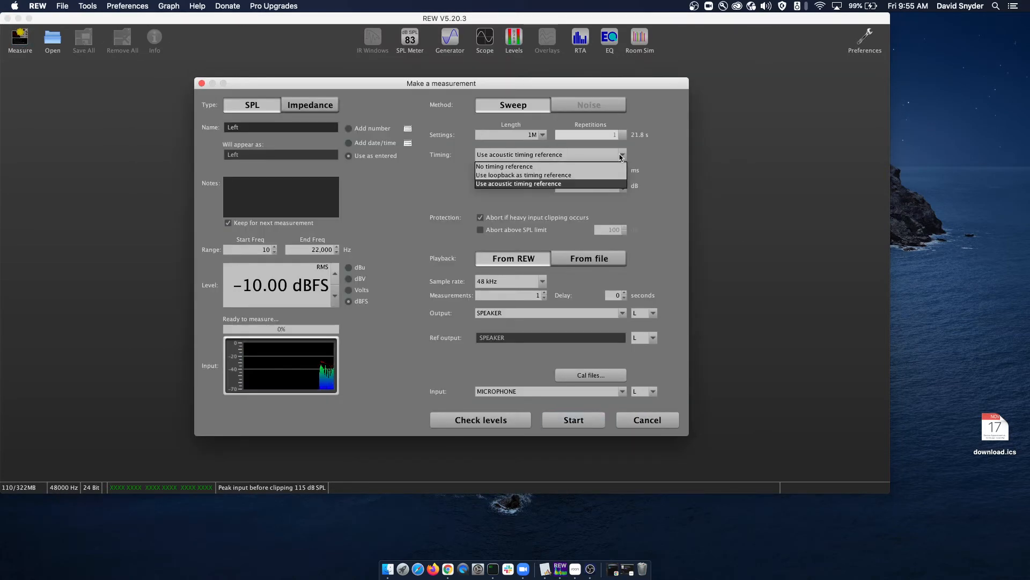
left_click(523, 186)
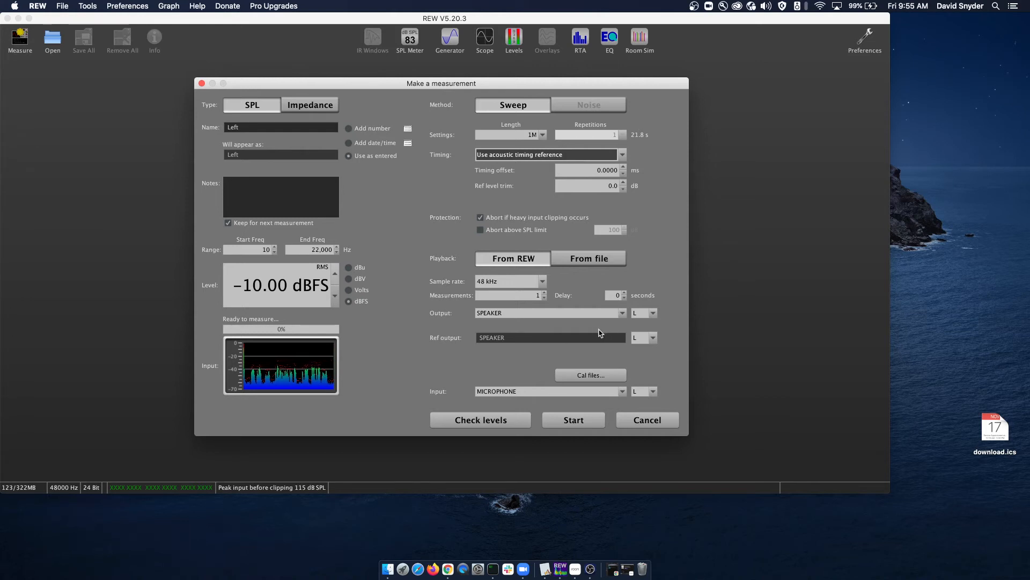
Run the Left measurement, restarting it after cancelling the first run, and play the Left Sweep track immediately from Roon.
left_click(573, 420)
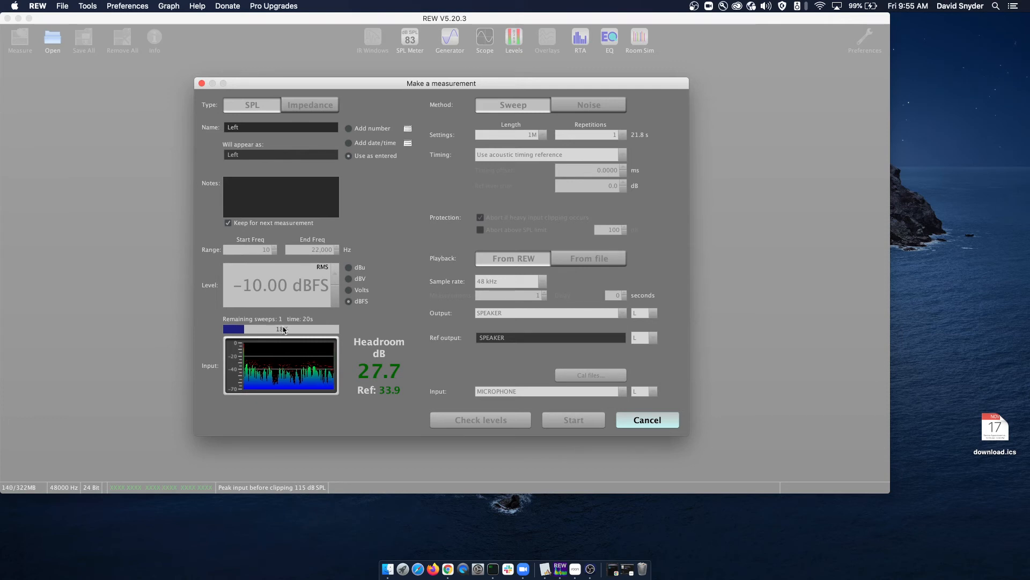
left_click(664, 426)
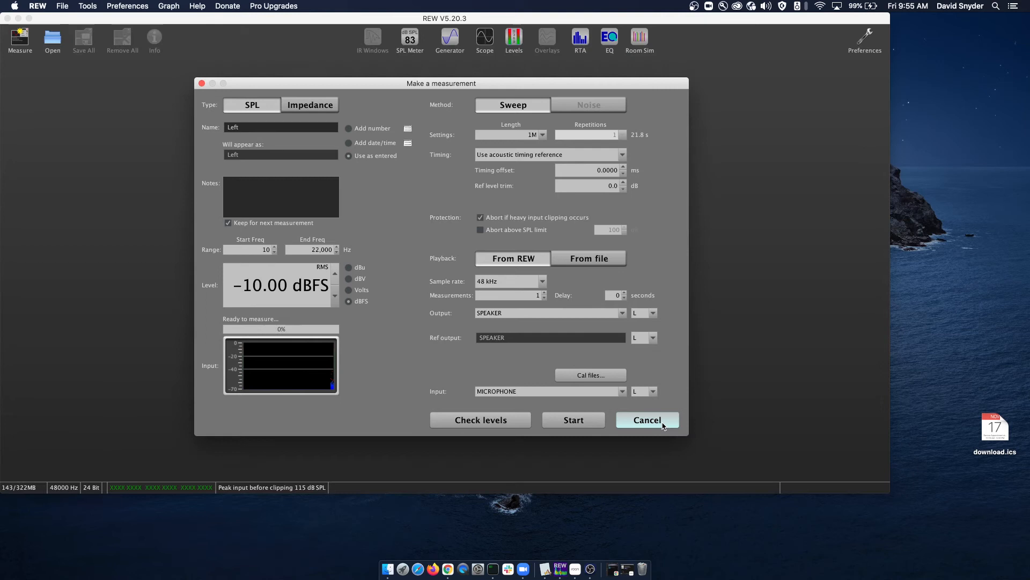
left_click(572, 424)
left_click(575, 570)
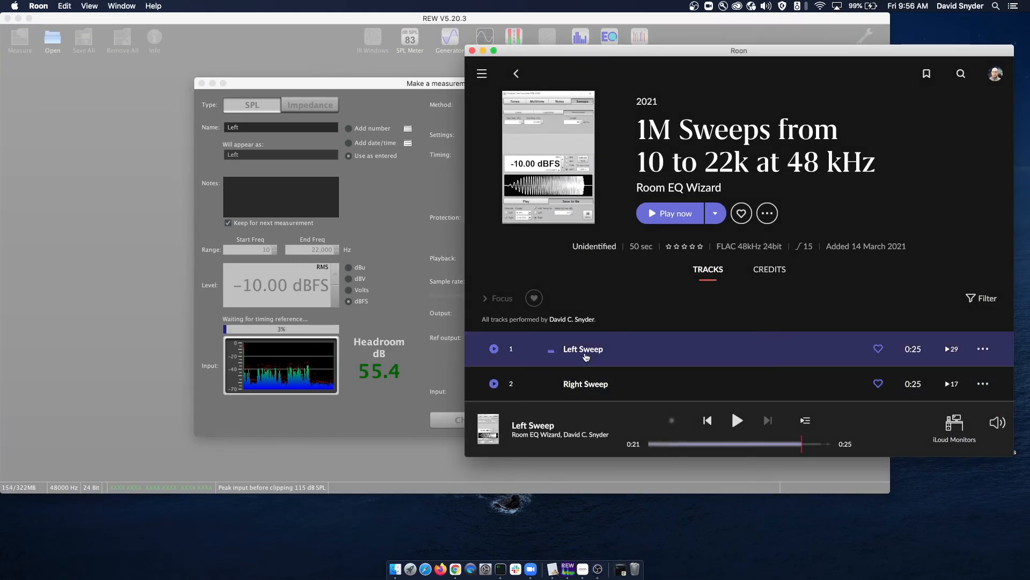
left_click(585, 357)
left_click(665, 234)
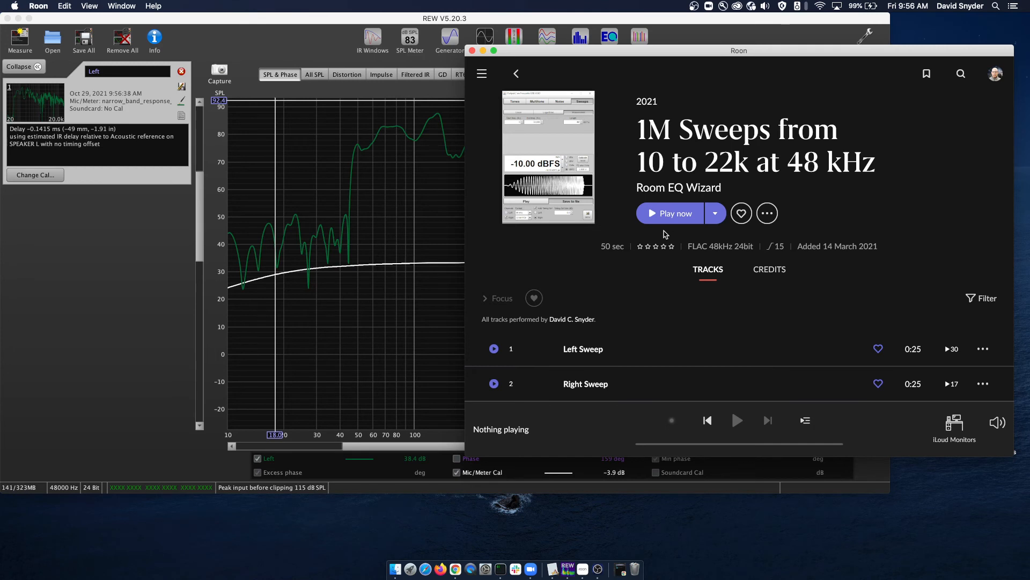
View the Left response in REW, switch to Roon, and inspect the Convolution filter in the iLoud Monitors DSP settings.
left_click(94, 268)
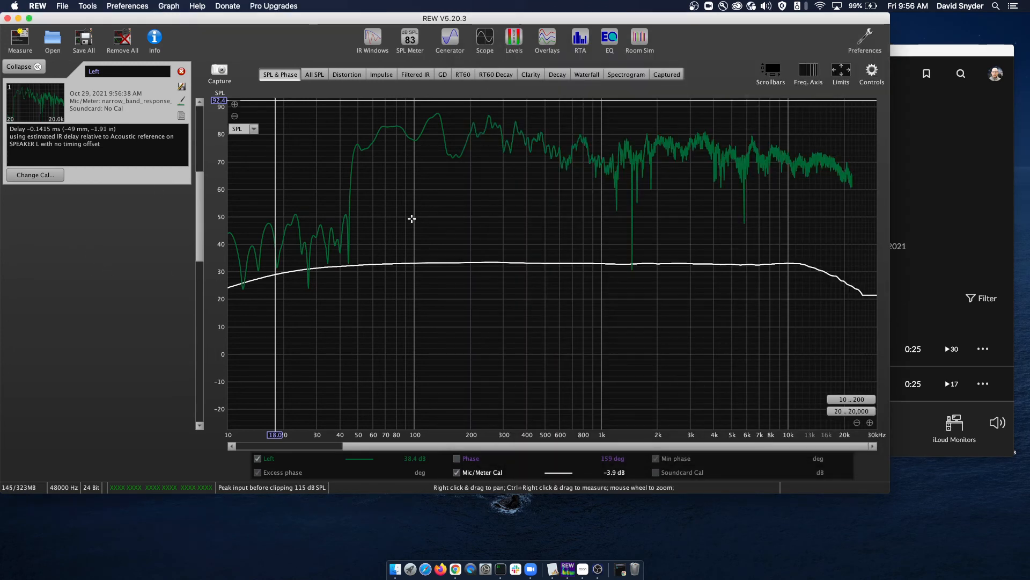
left_click(989, 136)
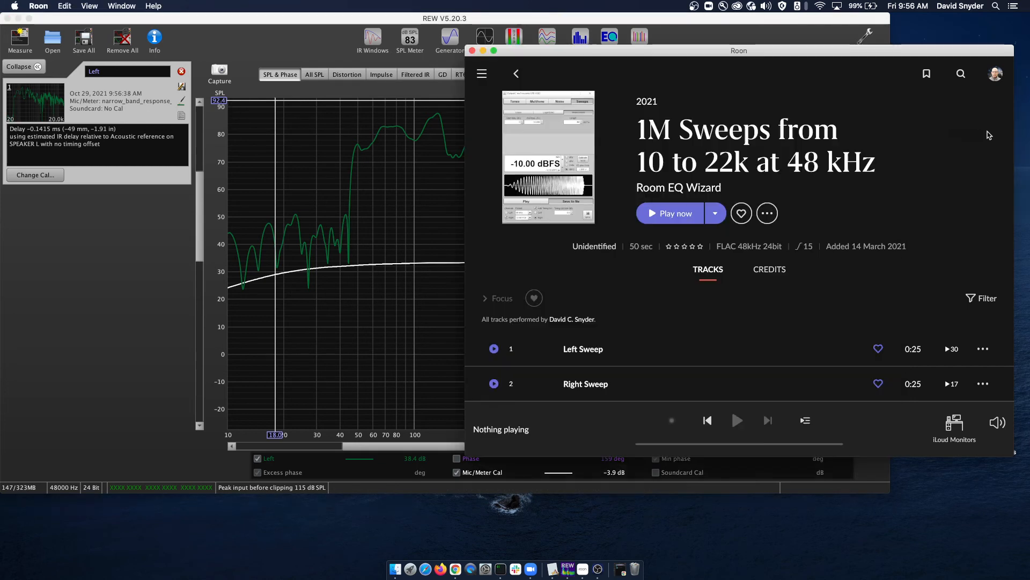
left_click(989, 427)
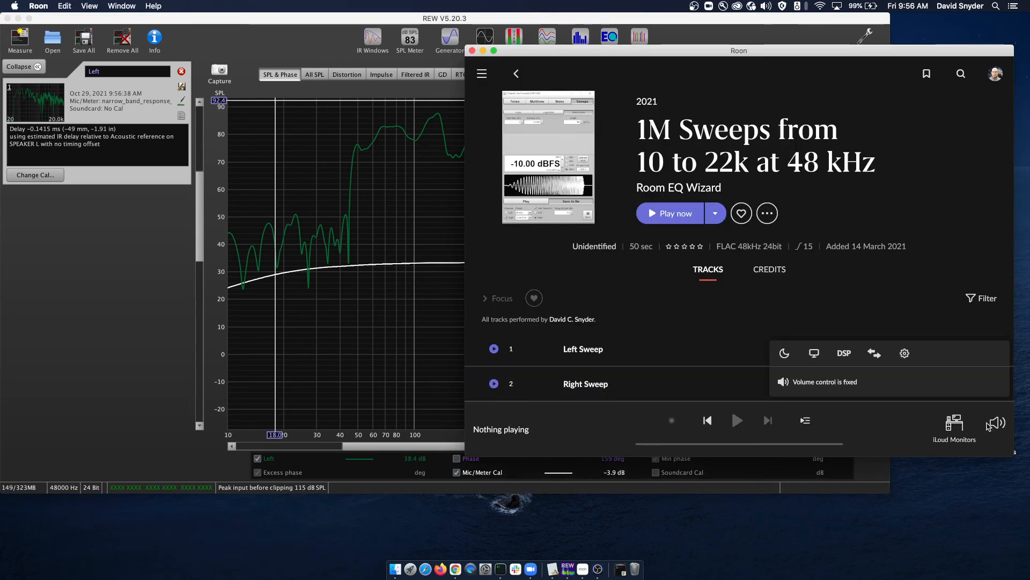
left_click(841, 355)
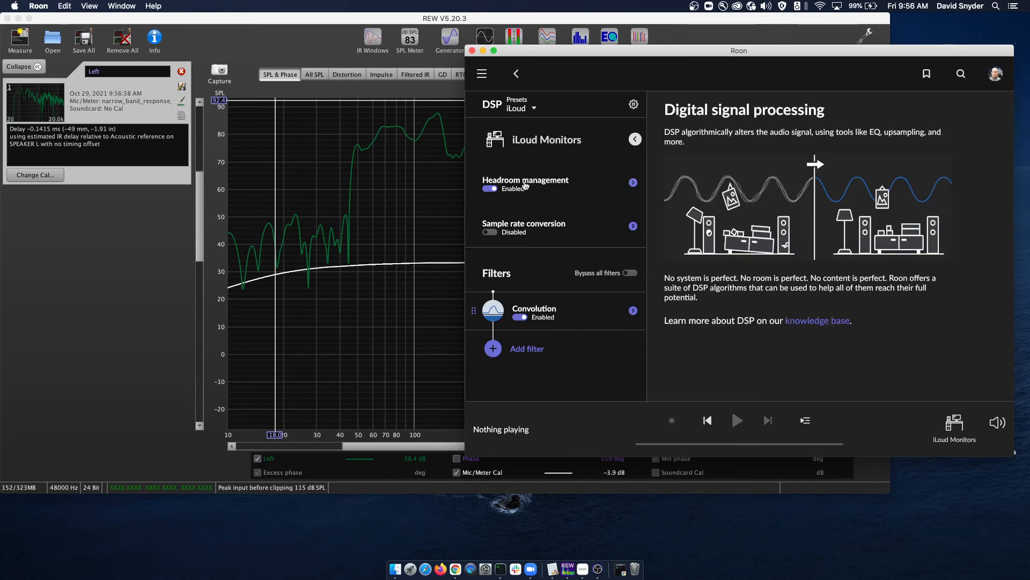
left_click(570, 309)
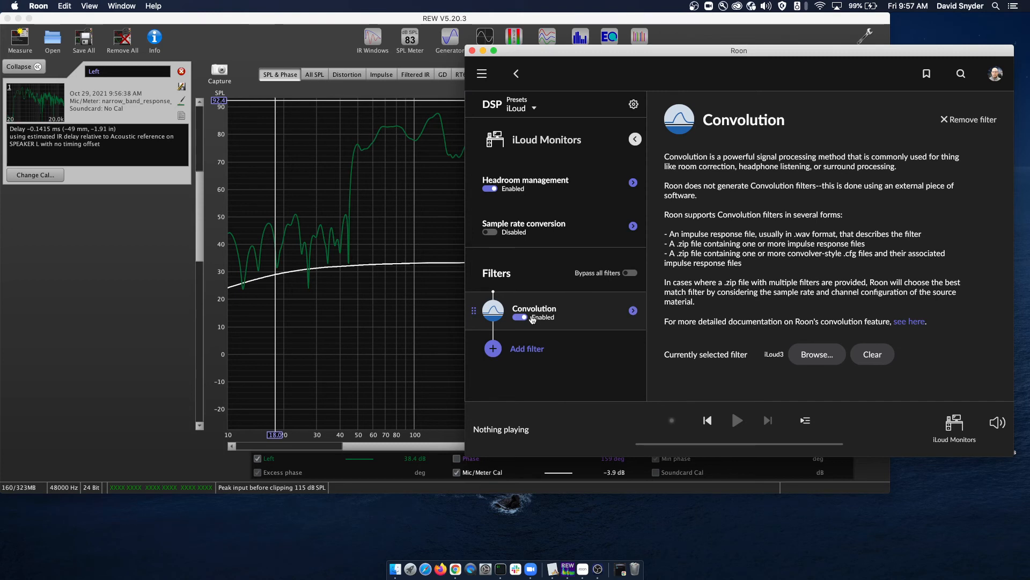
Switch the iLoud Monitors DSP preset to Flat and set its headroom adjustment to -6 dB.
left_click(527, 109)
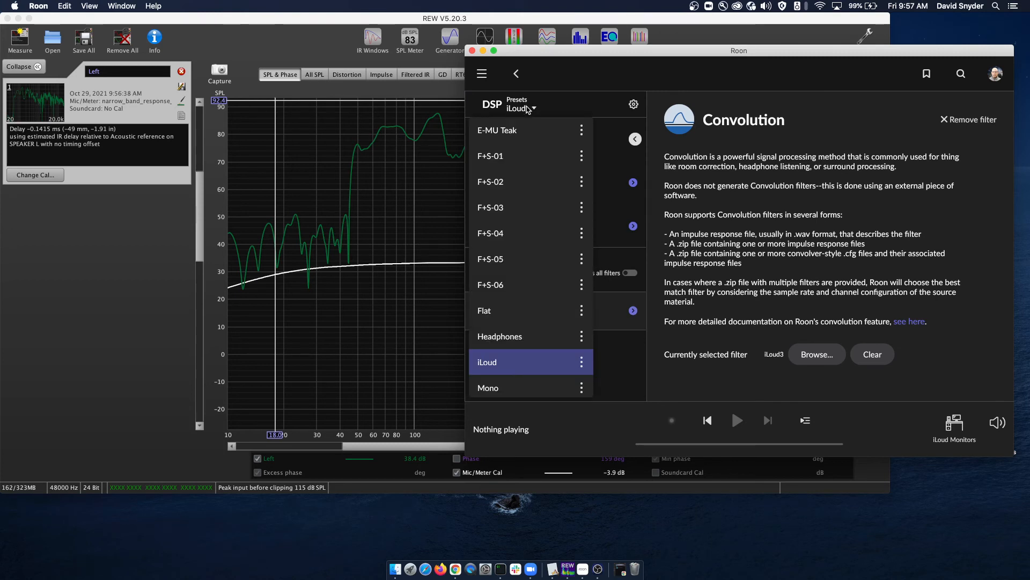
scroll(536, 294, "down", 1)
scroll(536, 294, "down", 3)
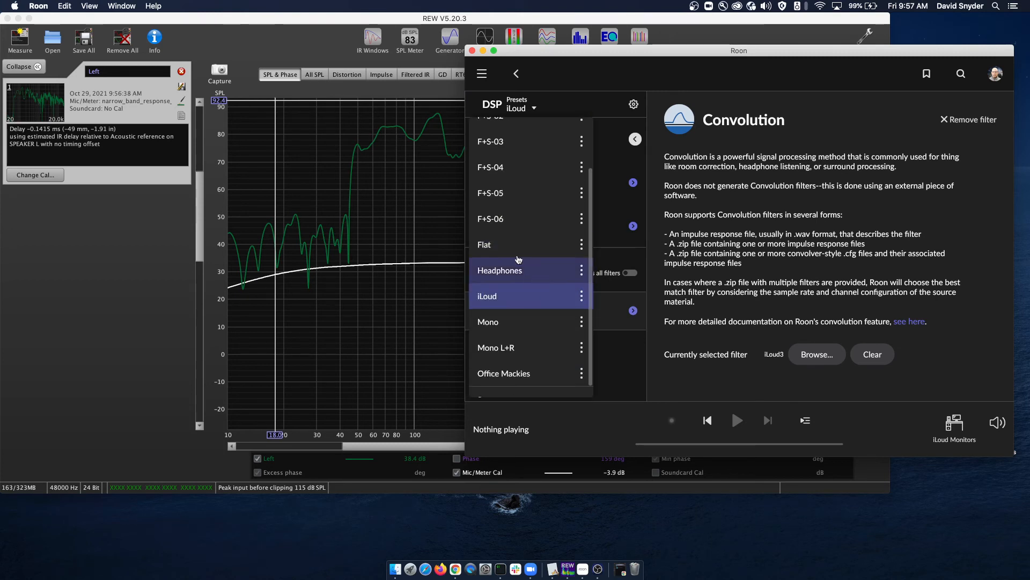
left_click(521, 233)
left_click(609, 184)
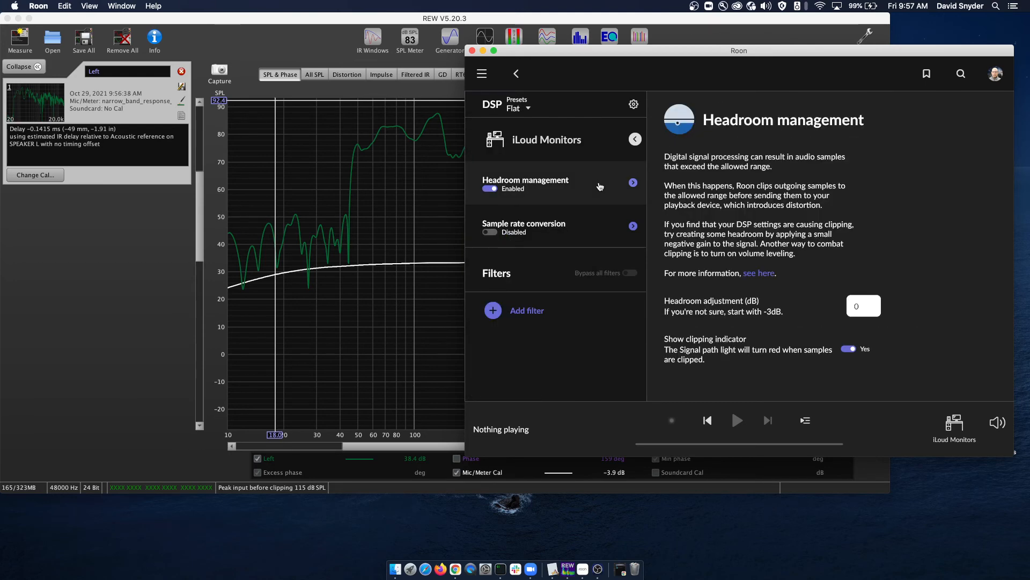
left_click(858, 306)
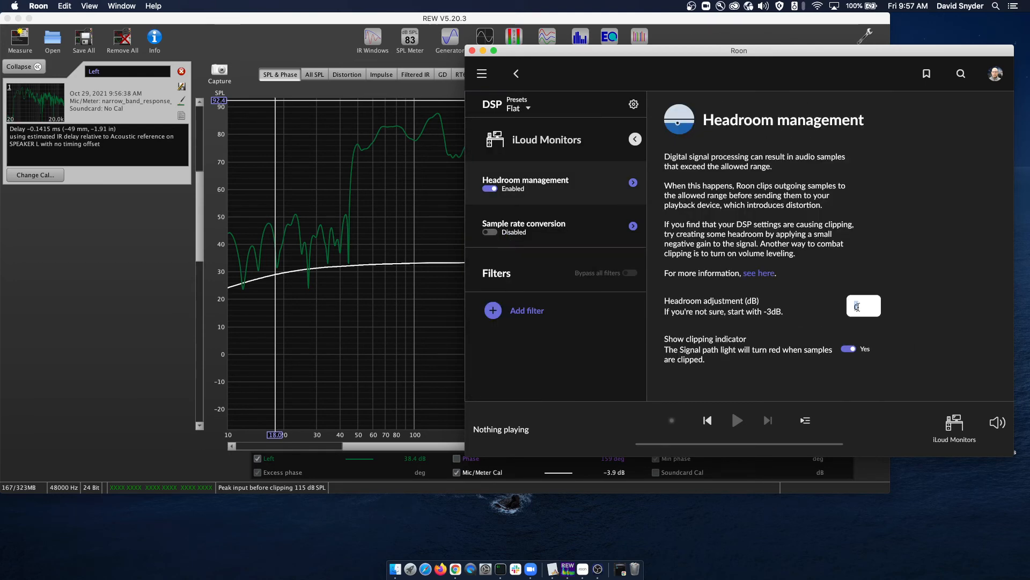
type("-6")
Start a second Left measurement in REW and play the Left Sweep track immediately from Roon's sweep album.
left_click(34, 328)
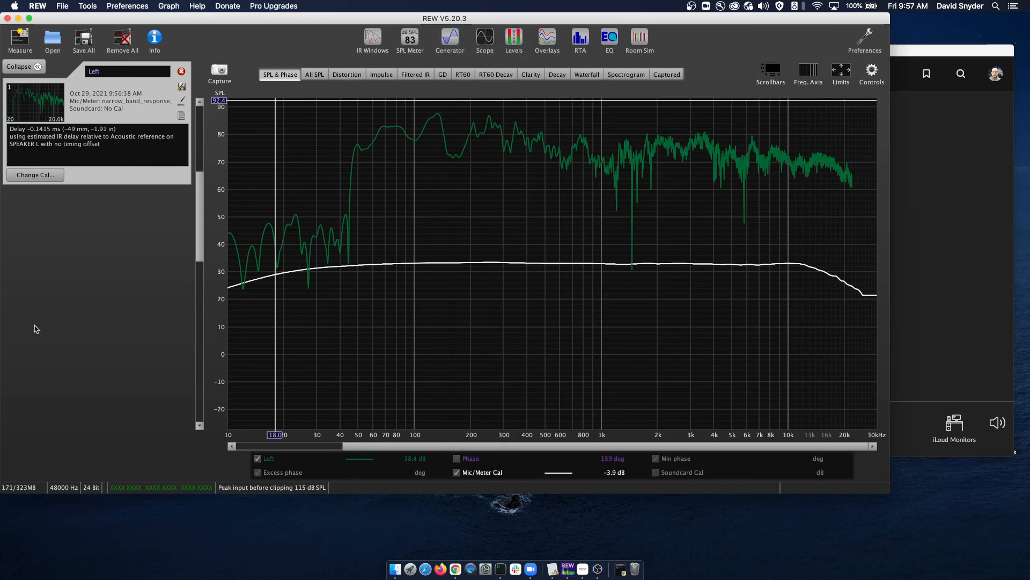
left_click(23, 40)
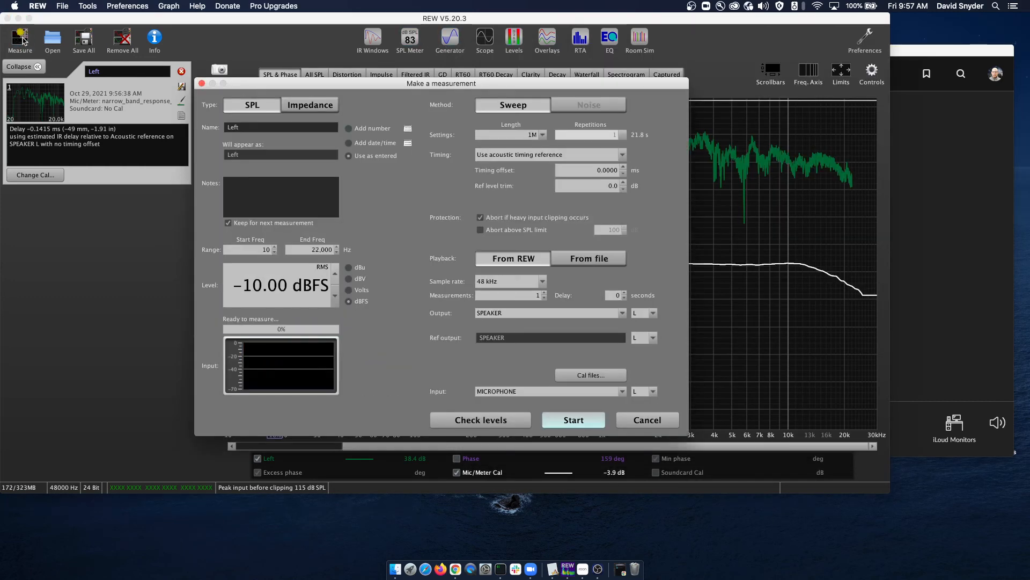
left_click(574, 420)
key("super+Tab")
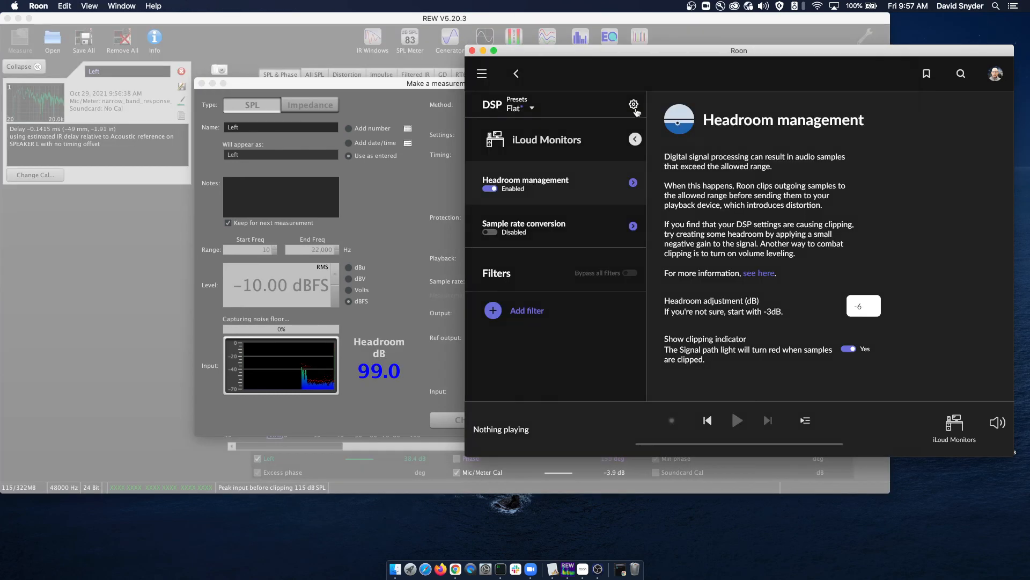
left_click(516, 73)
left_click(617, 354)
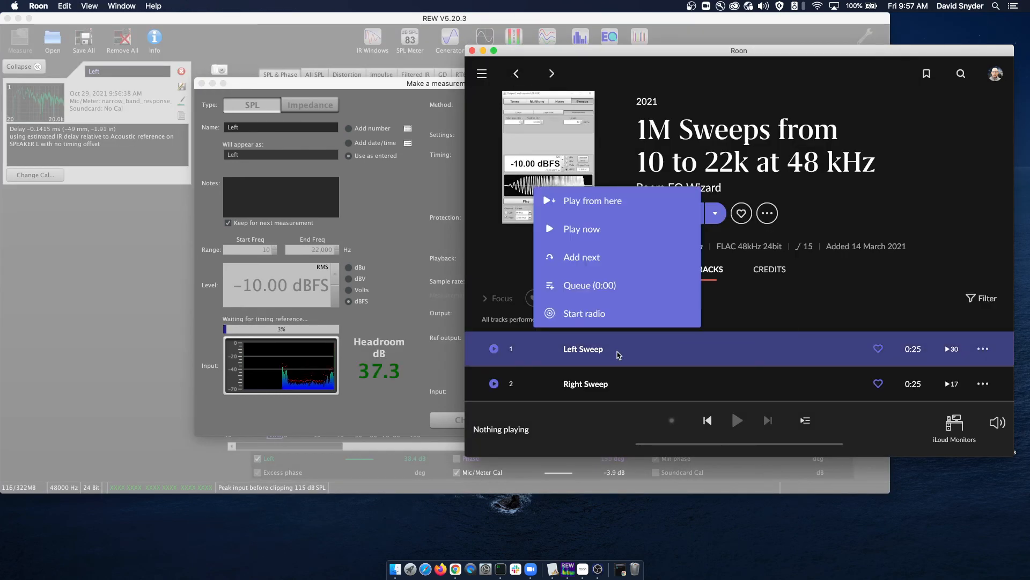
left_click(597, 232)
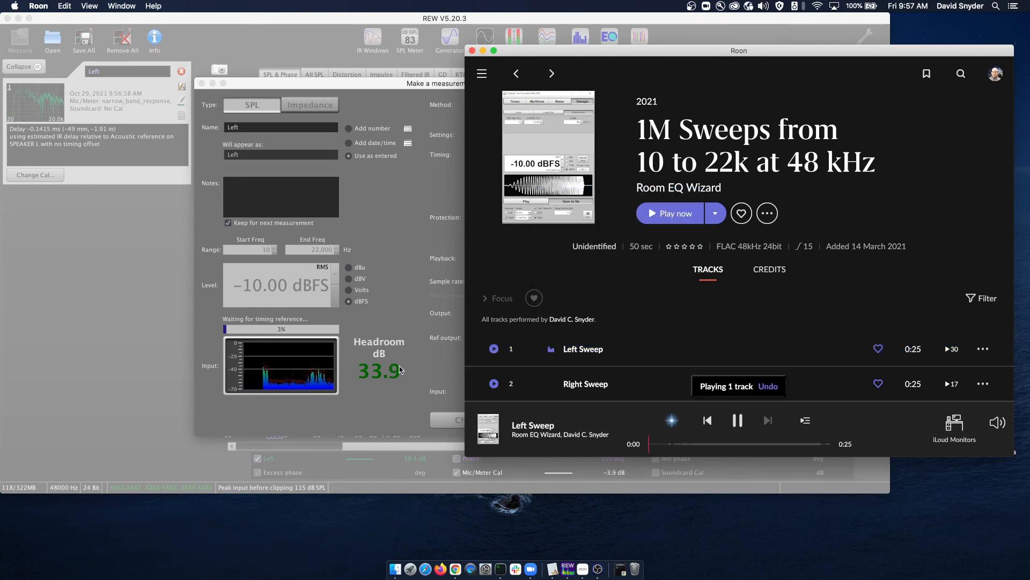
Check the running measurement in REW, return to Roon, and move its window slightly lower on the desktop.
left_click(409, 286)
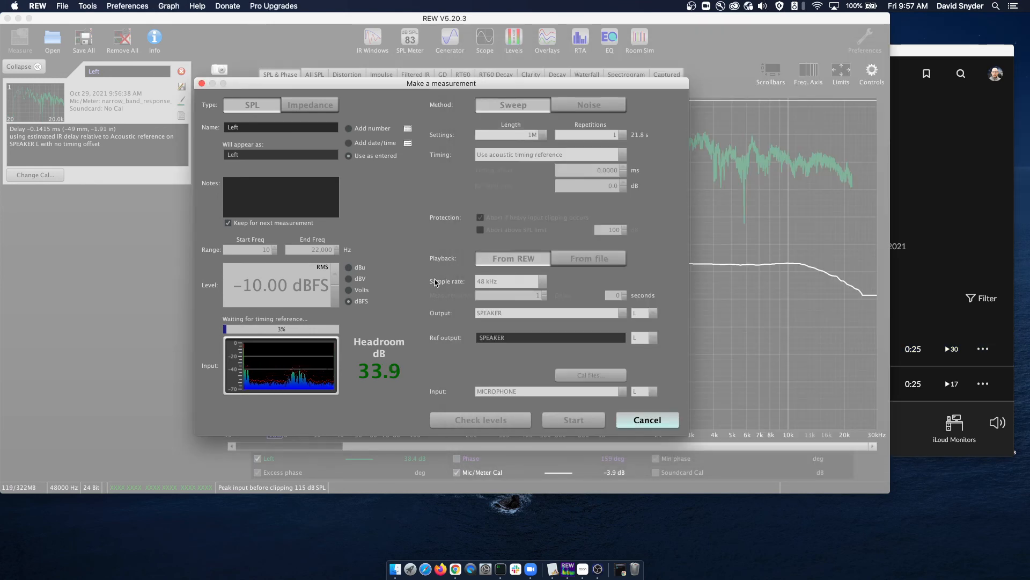
left_click(900, 113)
left_click_drag(906, 117, 880, 134)
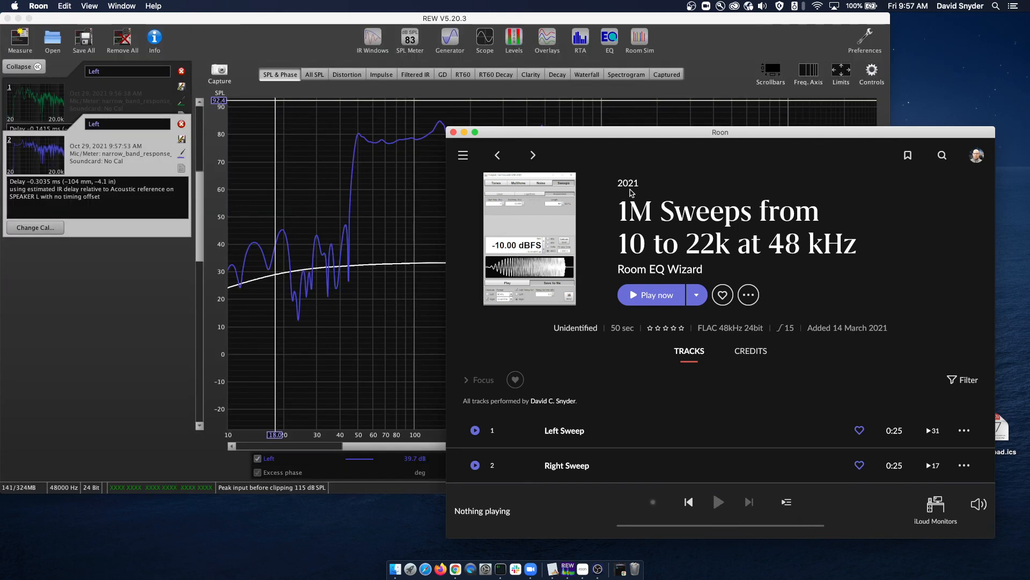
Display both Left measurements together on REW's All SPL graph and fit the axis limits to the data.
left_click(87, 292)
left_click(314, 74)
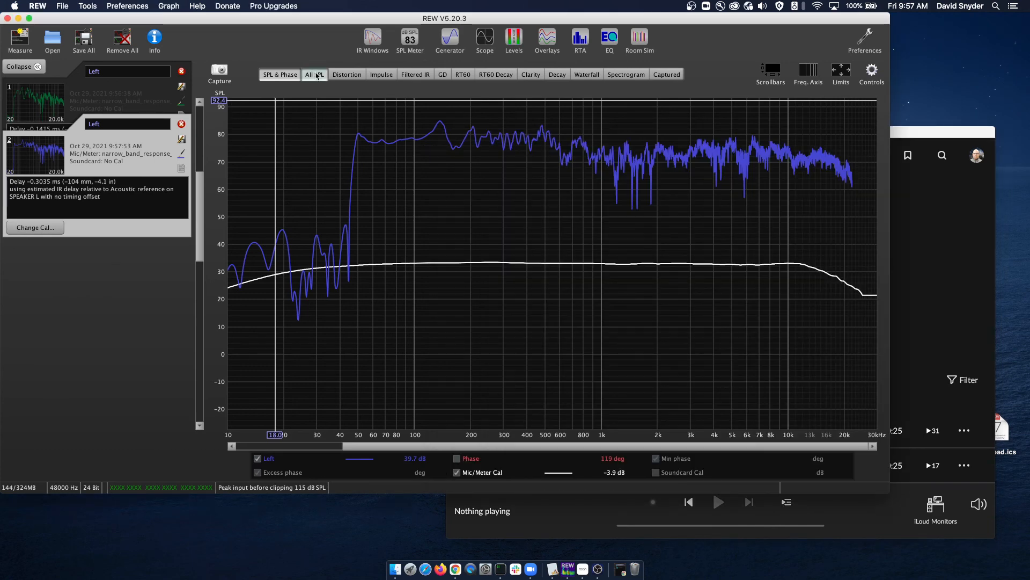
left_click(841, 71)
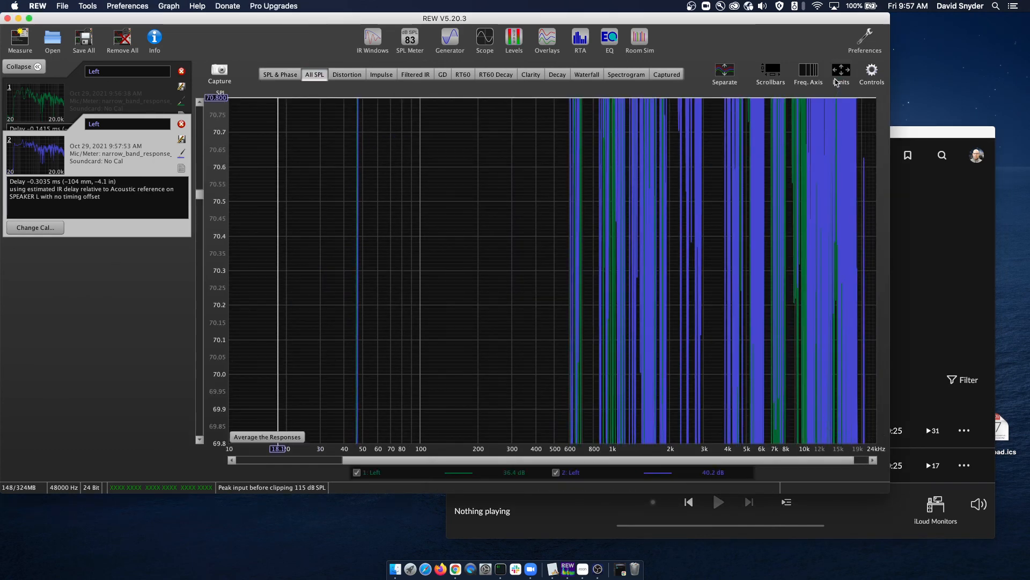
left_click(561, 276)
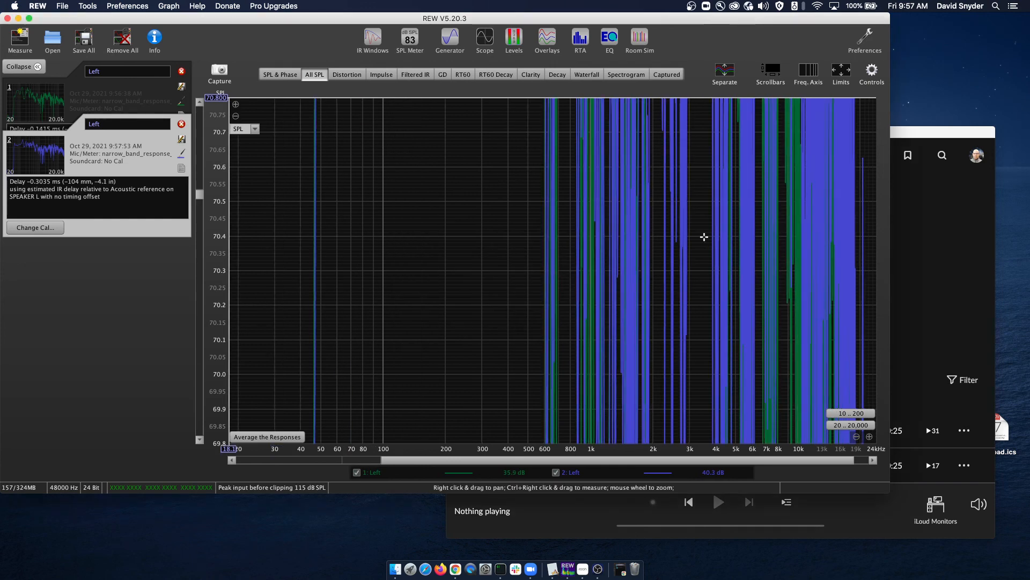
left_click(841, 72)
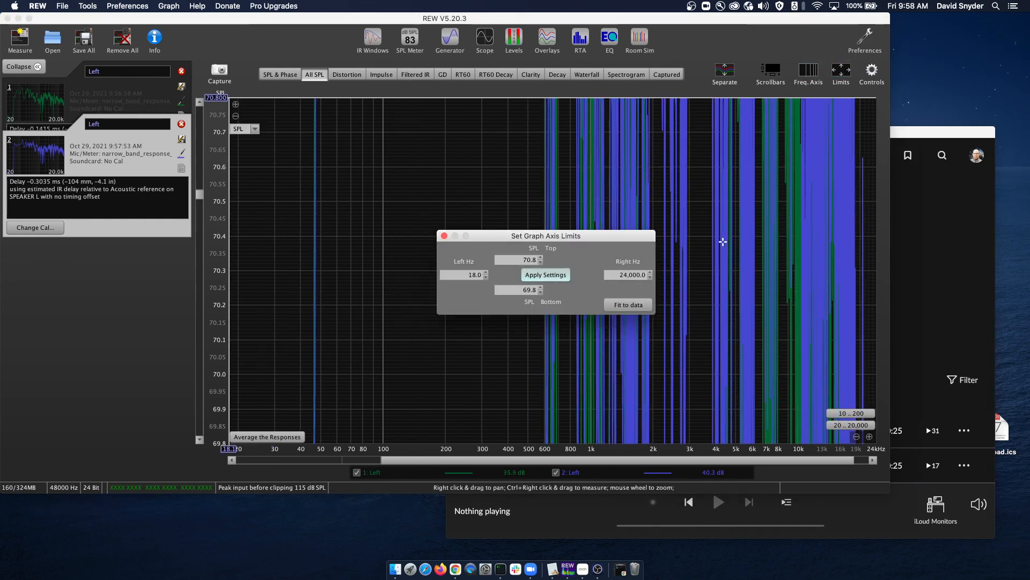
left_click(615, 304)
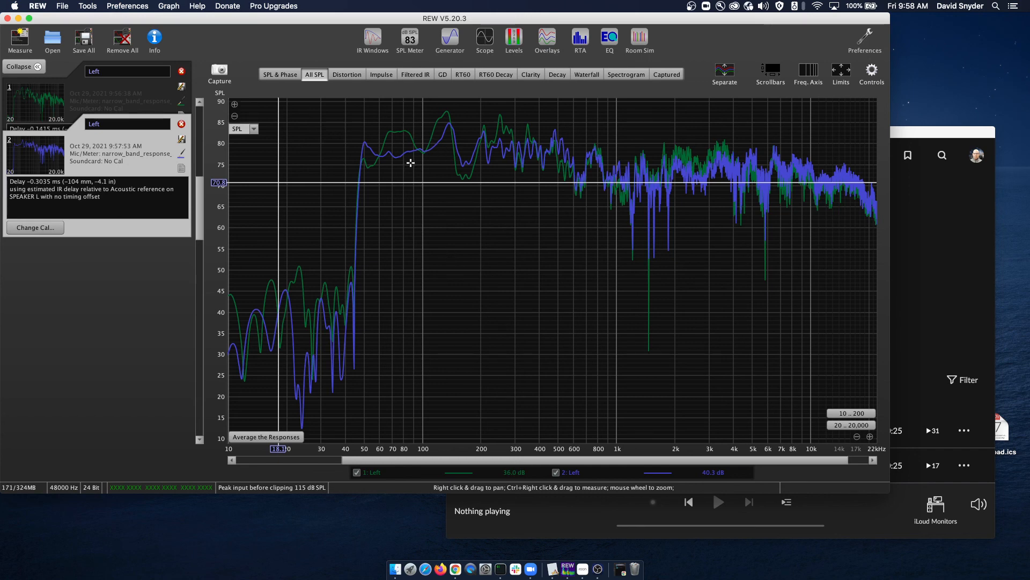
left_click(934, 157)
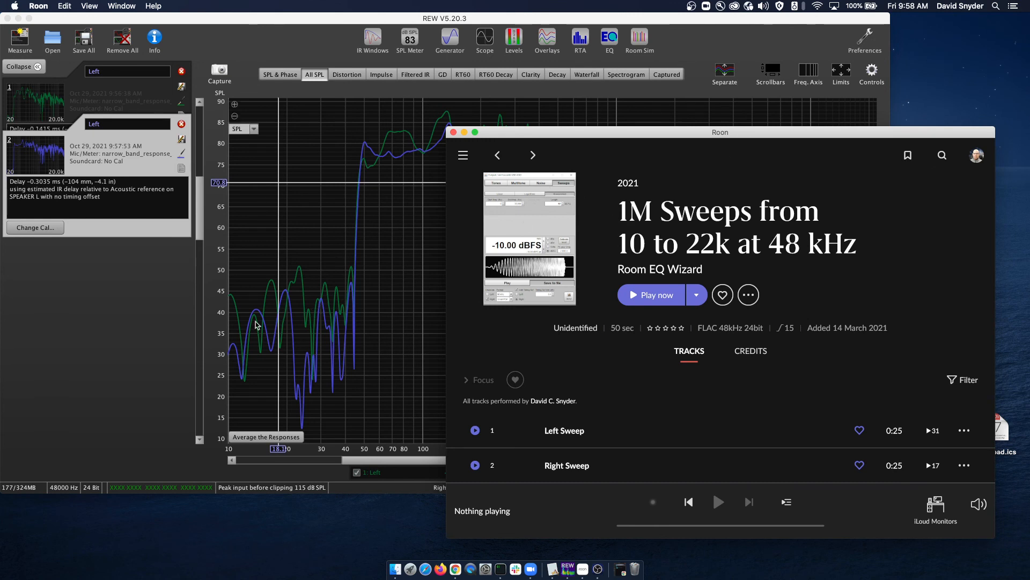
left_click(145, 332)
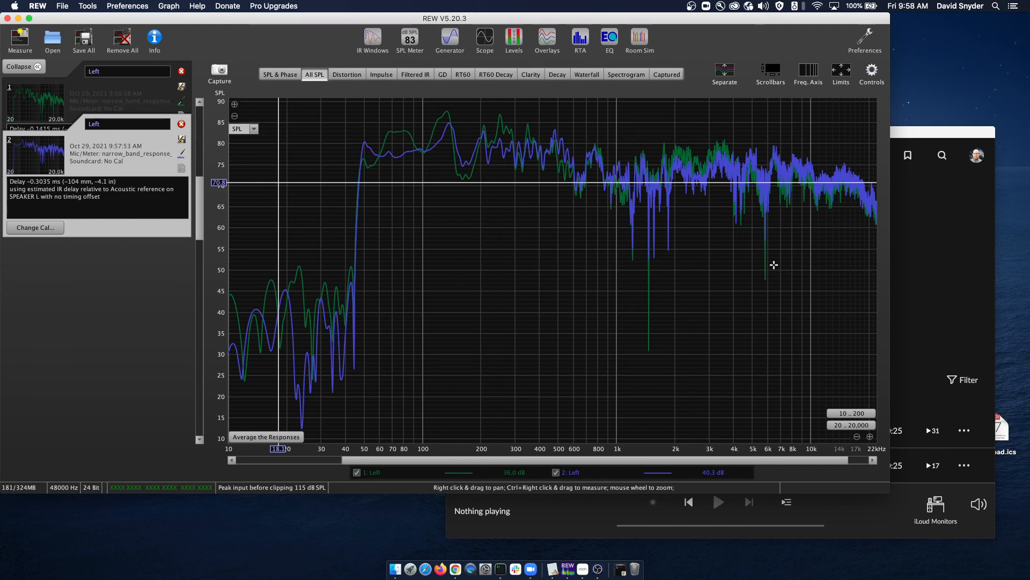
left_click(693, 7)
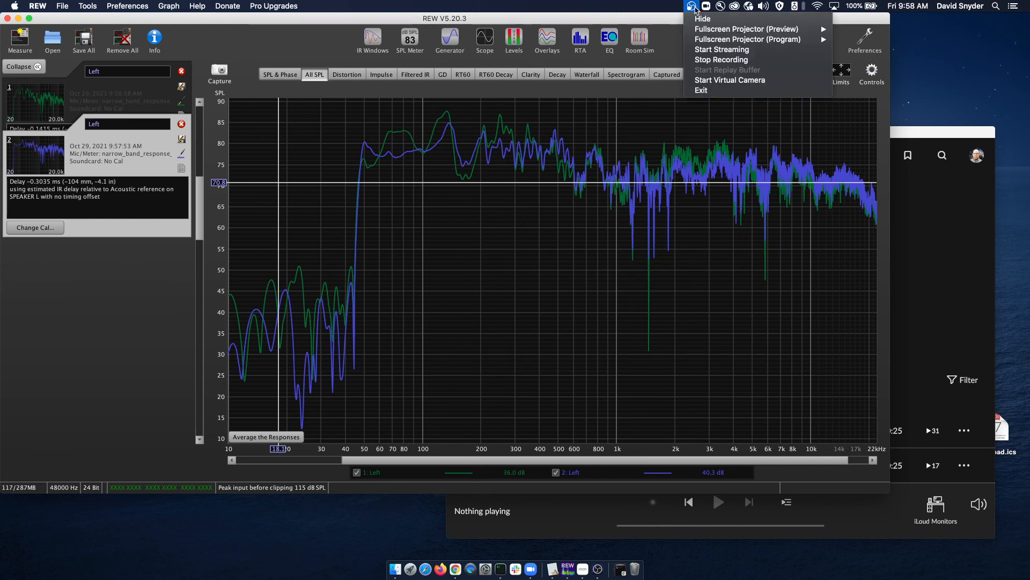